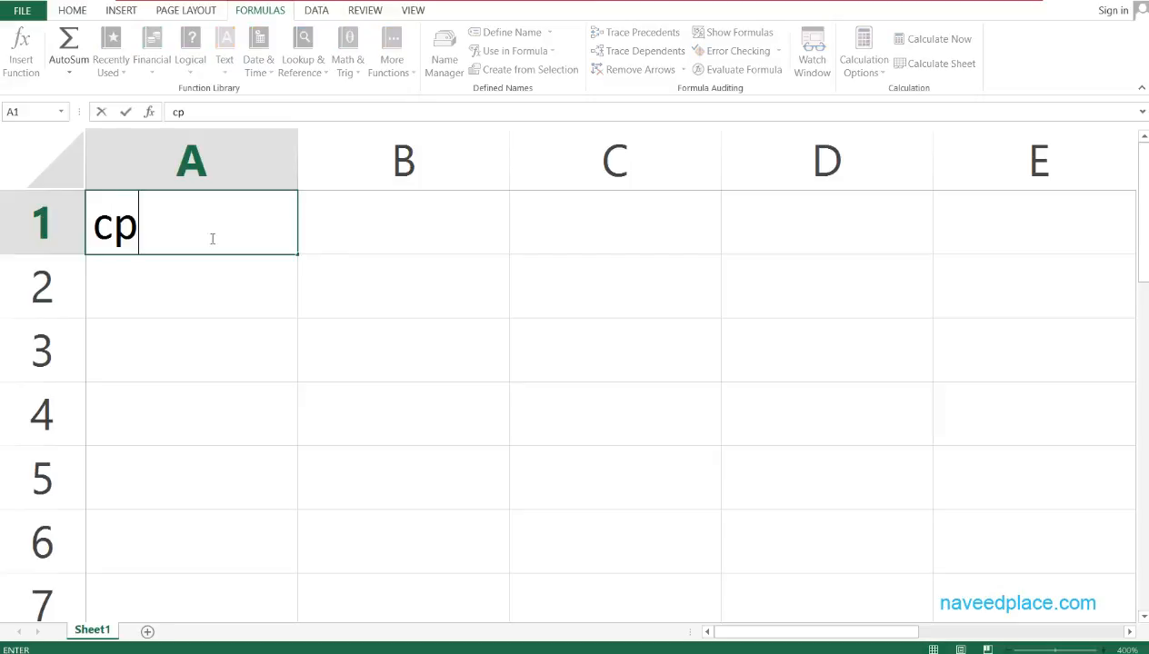
- Enter the labels count in cell A1 and counta in cell A2
key("BackSpace")
key("BackSpace")
type("ount")
key("Return")
type("counta")
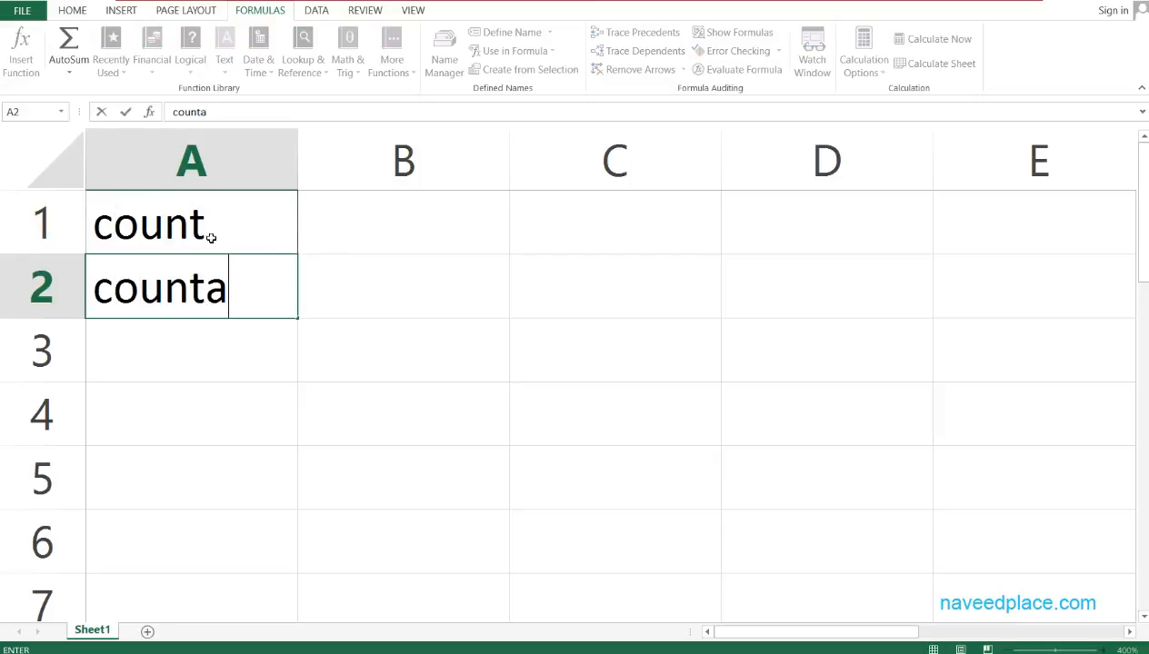
key("Return")
- Enter the label countblanks in cell A3 and widen column A to fit it
type("counta")
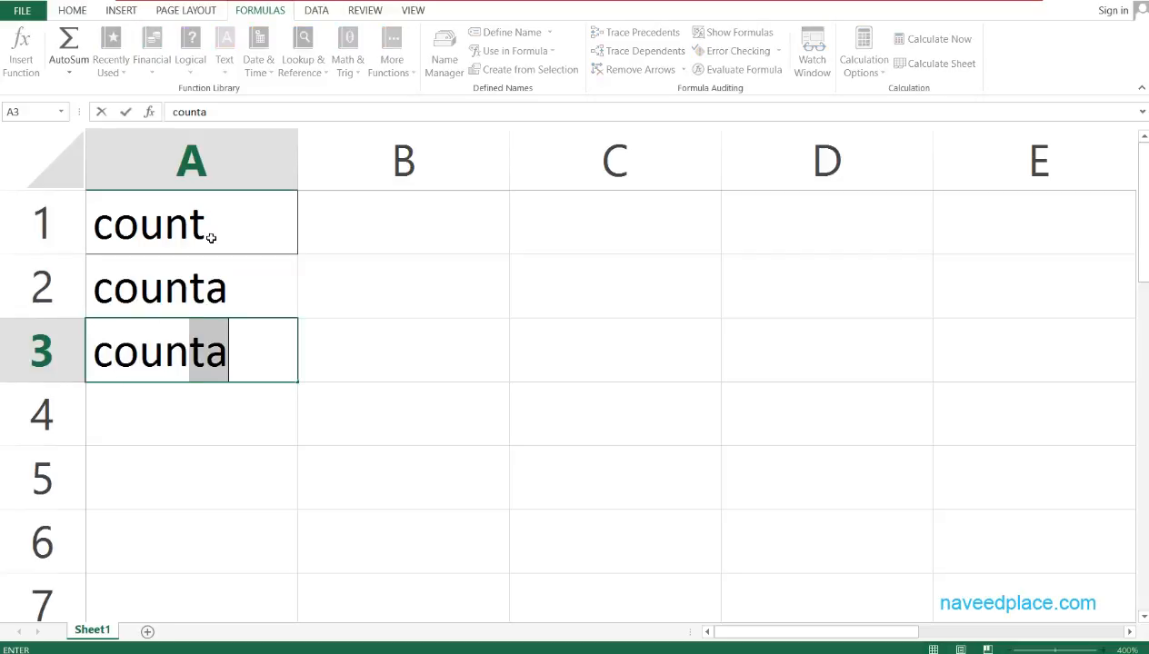
key("Tab")
key("Left")
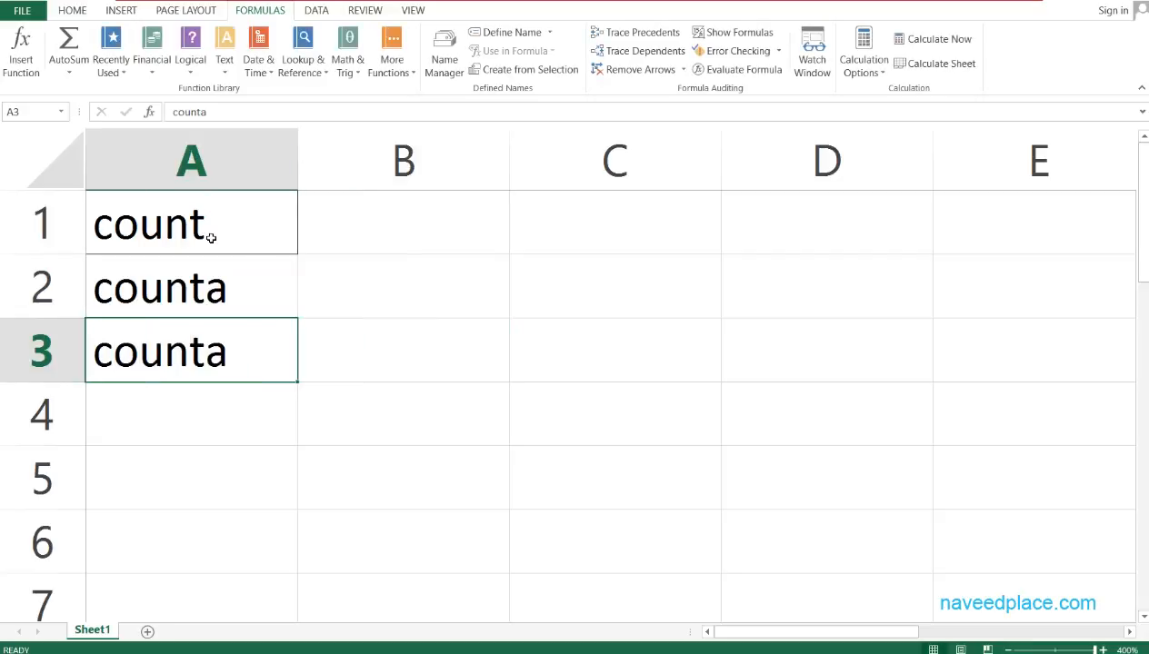
key("F2")
key("BackSpace")
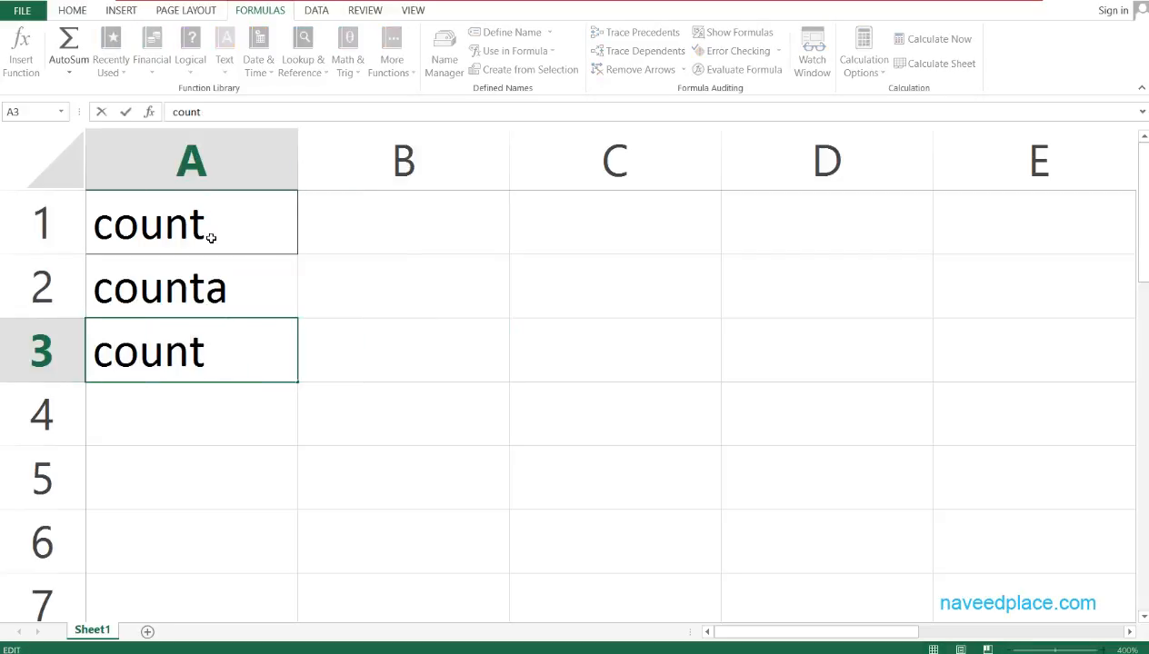
type("blanks")
key("Return")
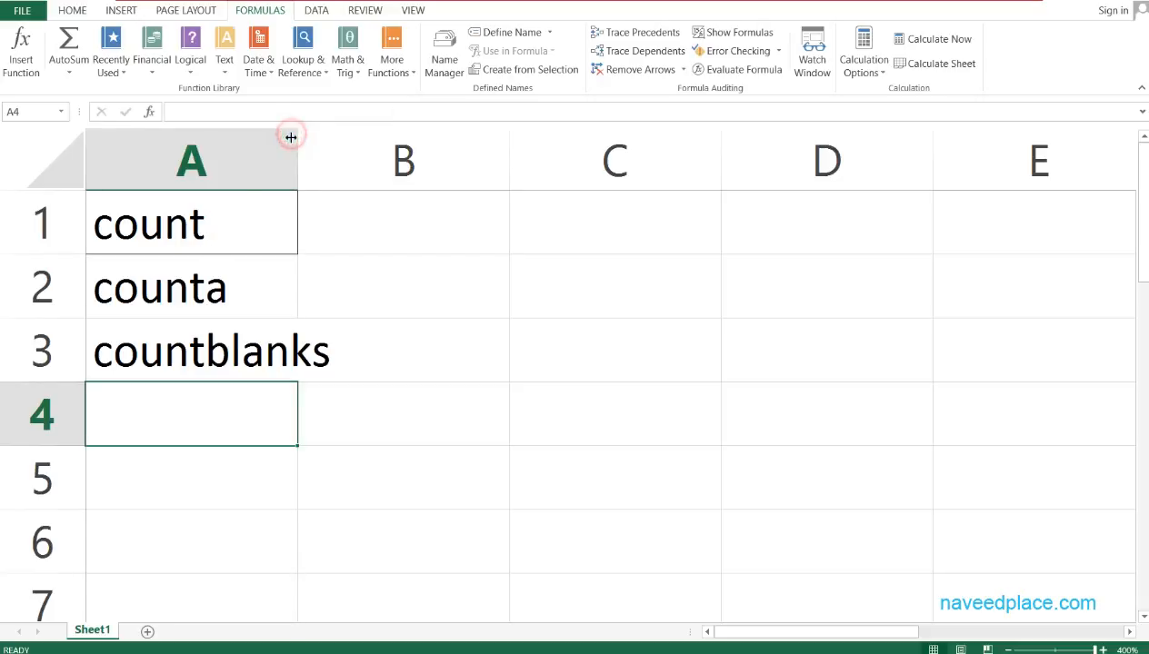
left_click_drag(297, 134, 342, 135)
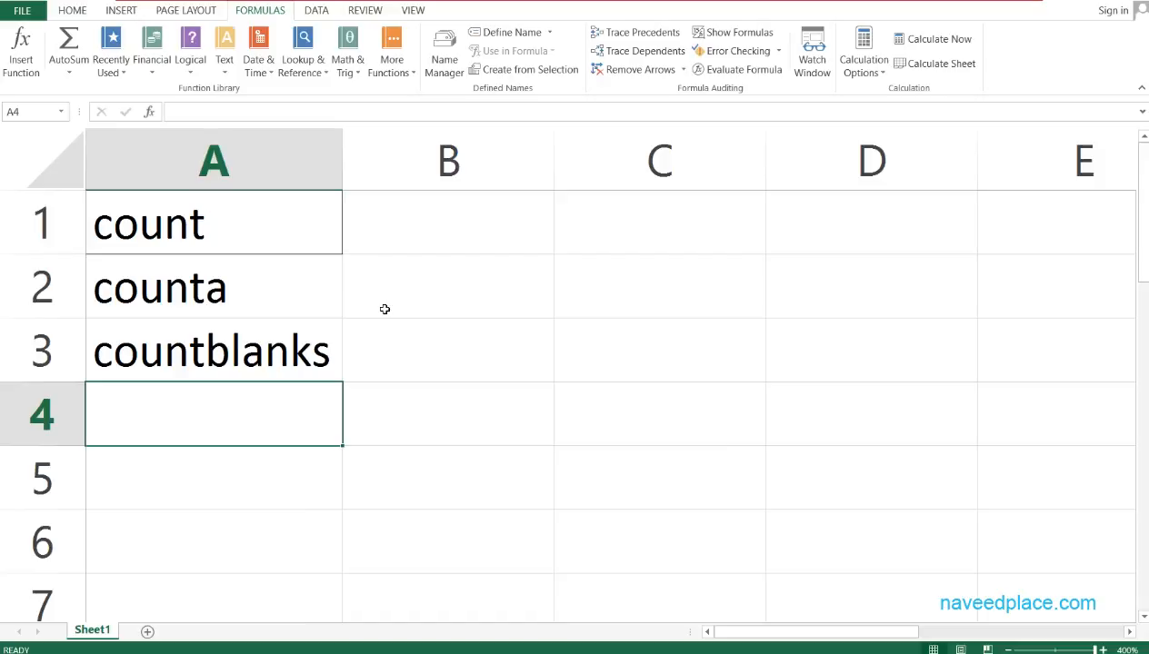
left_click_drag(243, 222, 246, 354)
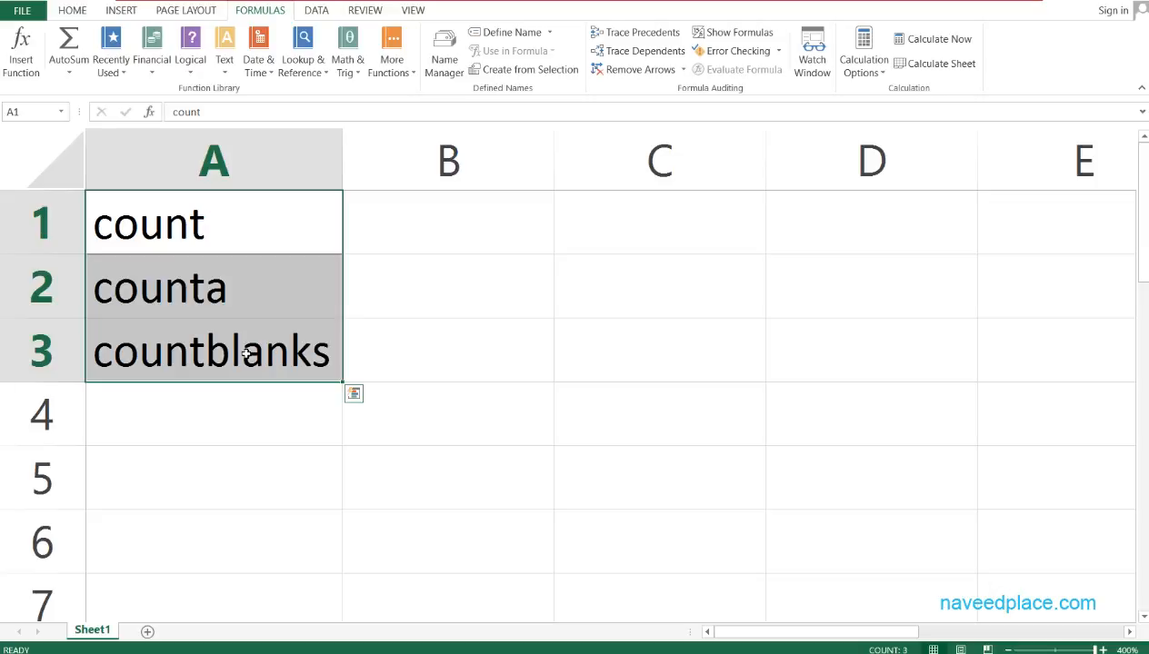
left_click(163, 238)
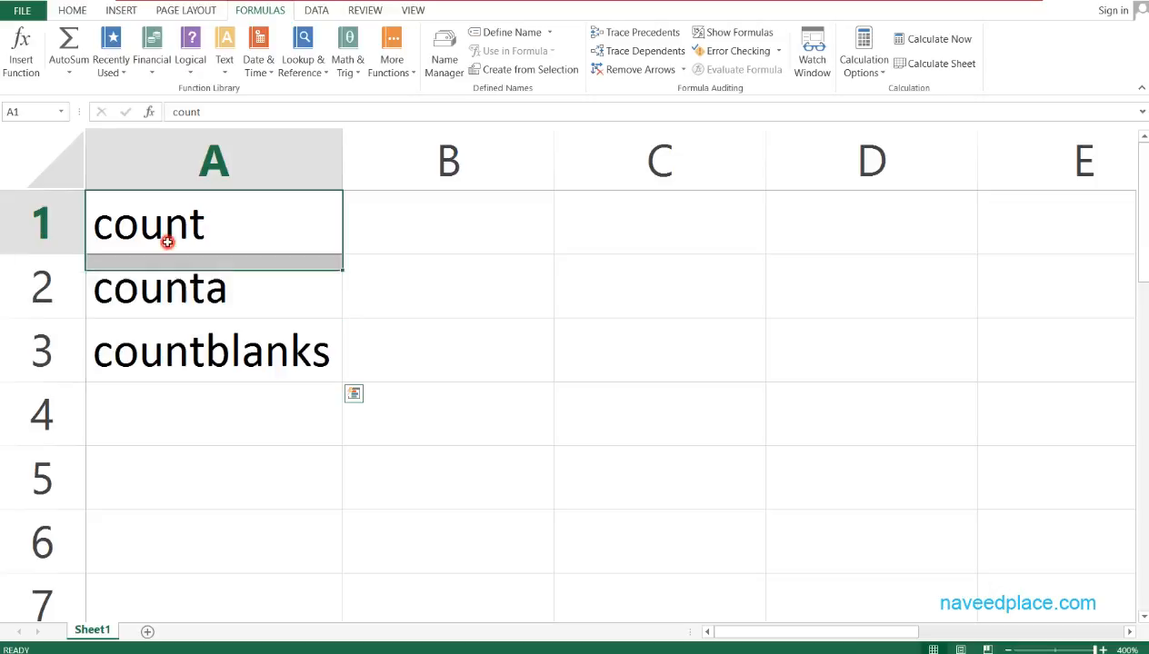
- Enter the number 1 in each of the cells C1, C2 and C3
left_click(699, 234)
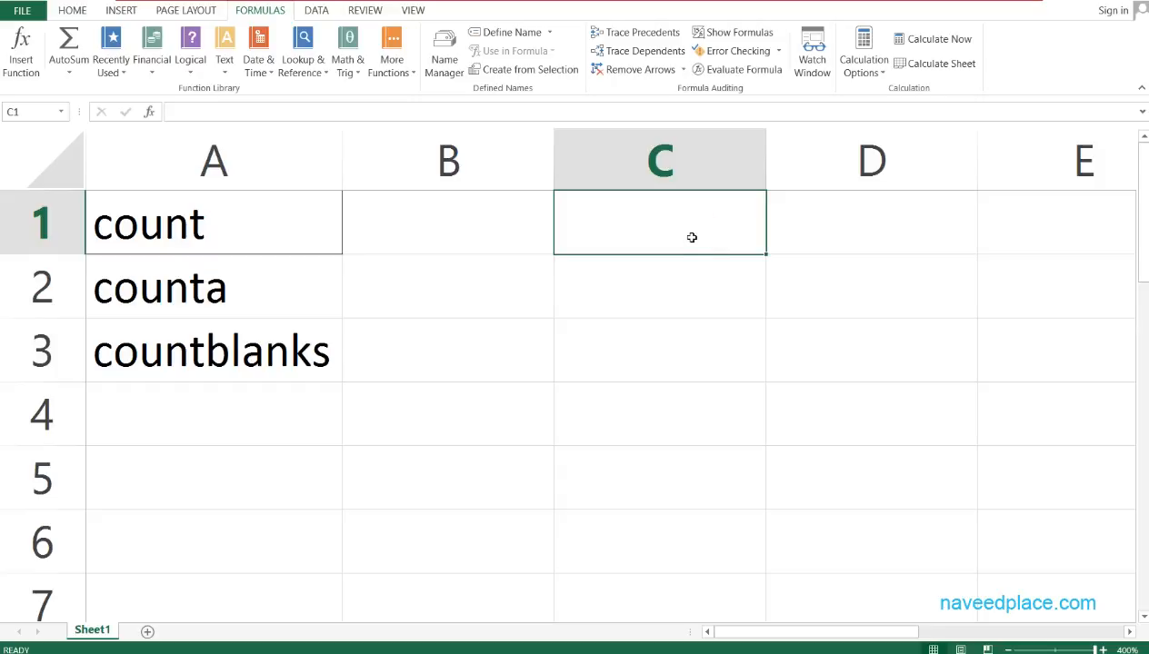
type("1")
key("Return")
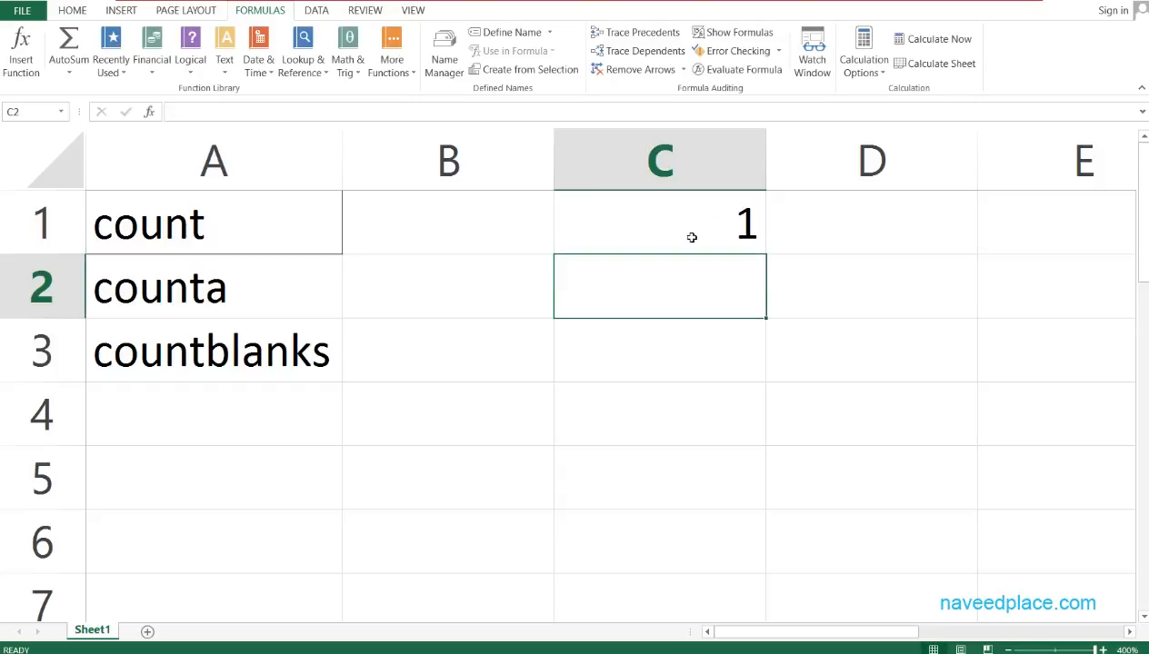
type("1")
key("Return")
type("1")
key("Return")
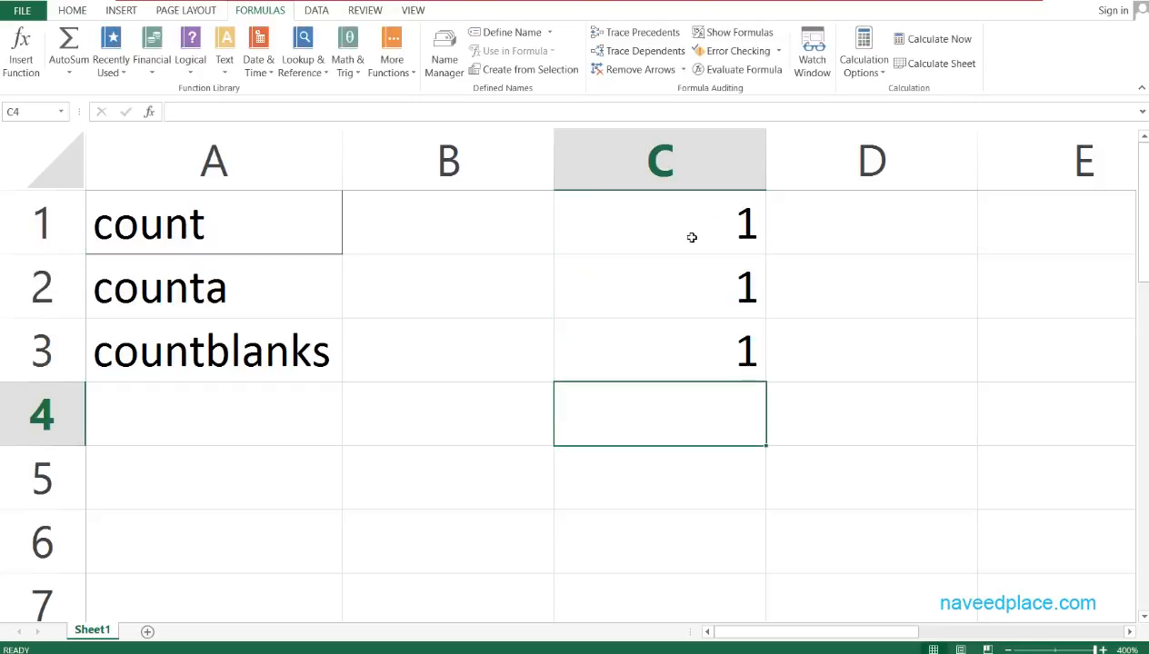
- Enter a COUNT formula in cell C4 that covers the range C1:C3
type("=count")
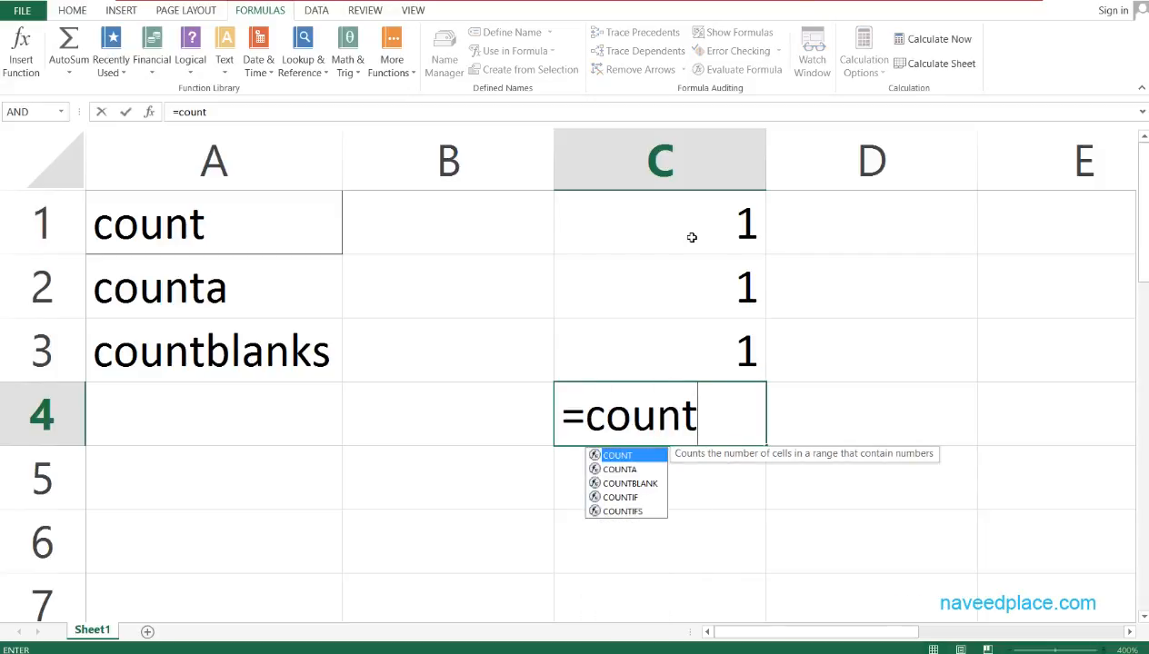
type("(")
left_click_drag(697, 212, 704, 342)
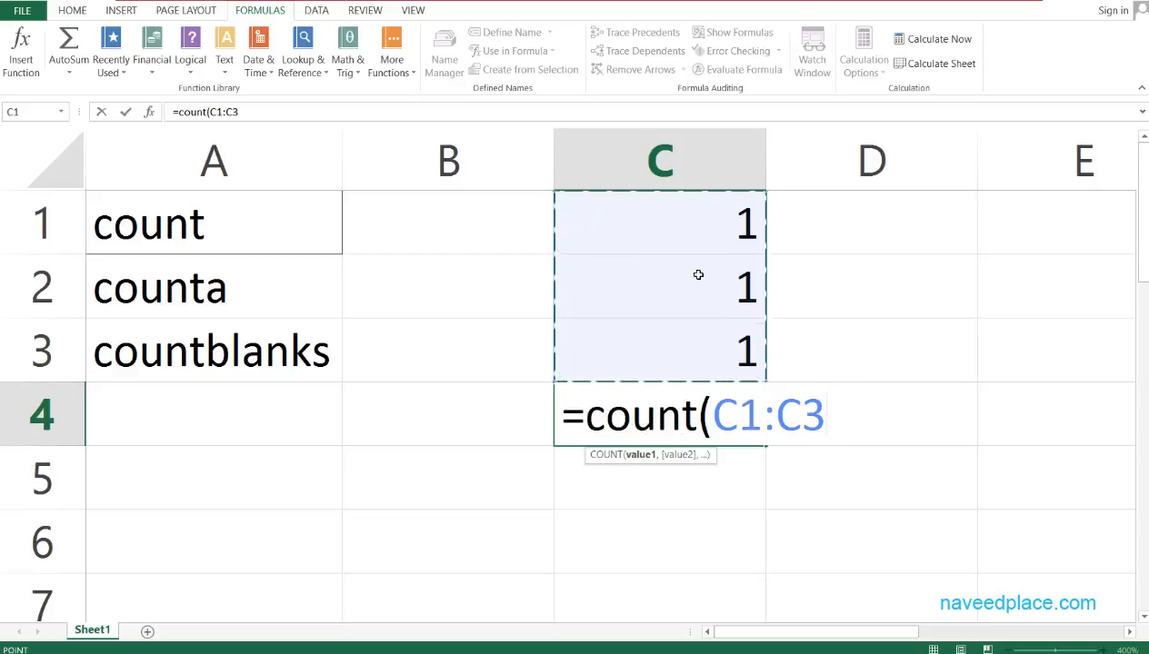
key("Return")
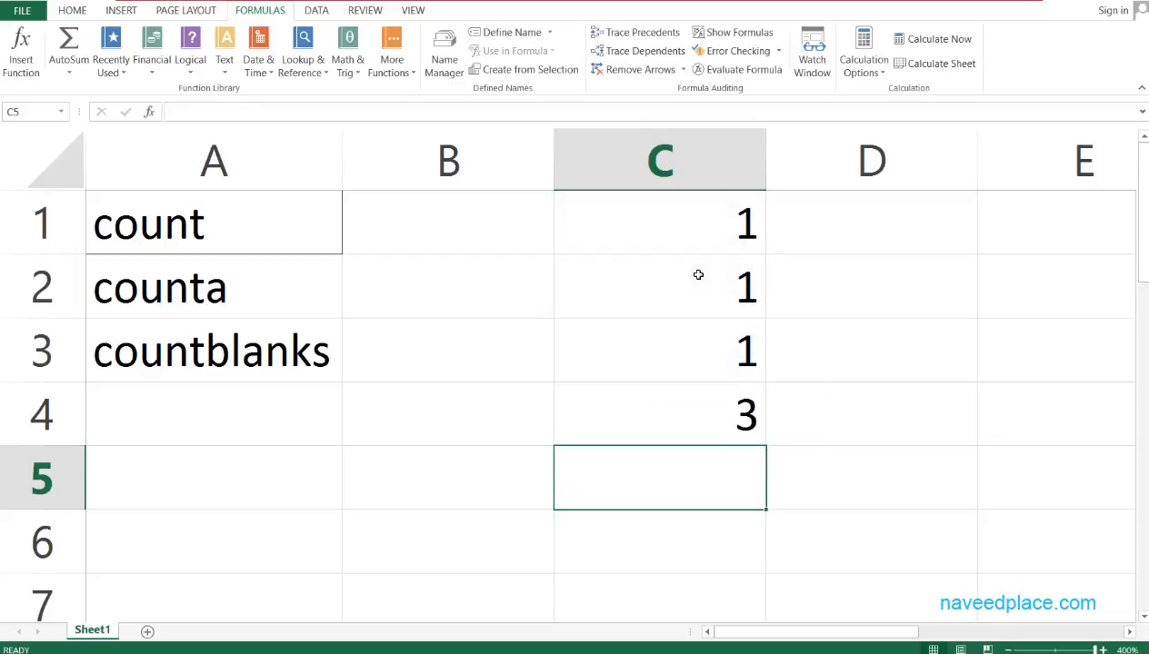
- Label the COUNT formula by entering count in cell B4 beside it
key("Up")
key("Down")
key("Up")
key("Left")
type("c")
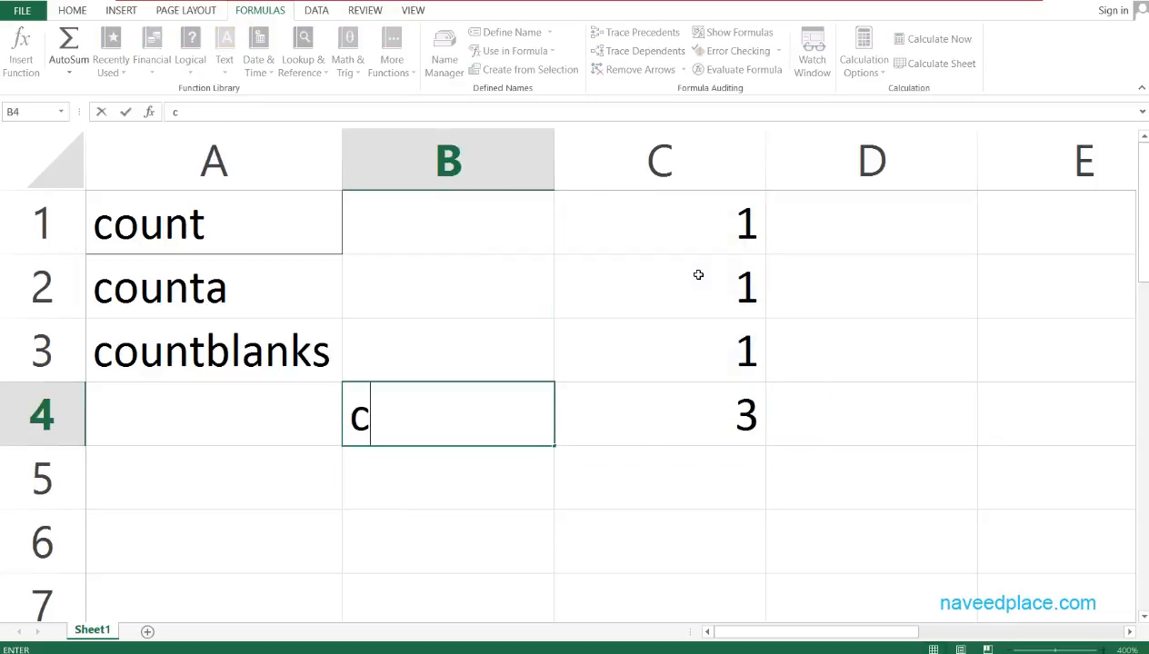
type("ount")
key("Return")
key("Return")
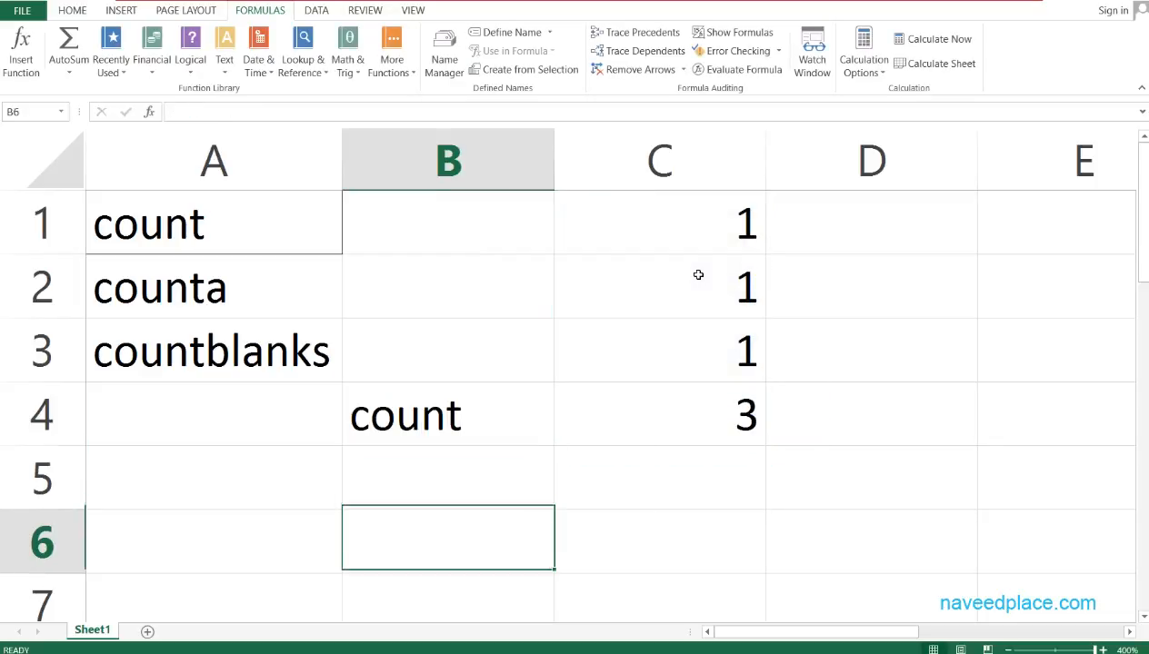
- Enter the label counta in cell B5, below the count label
key("Up")
type("c")
key("Tab")
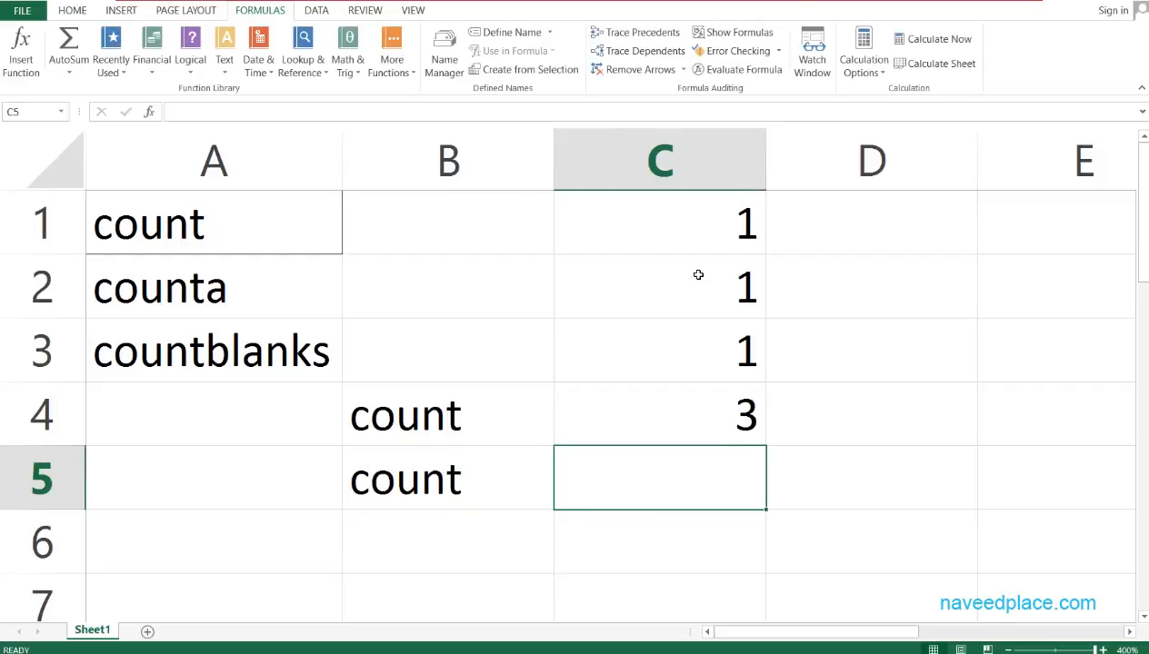
key("Left")
key("F2")
type("a")
key("Return")
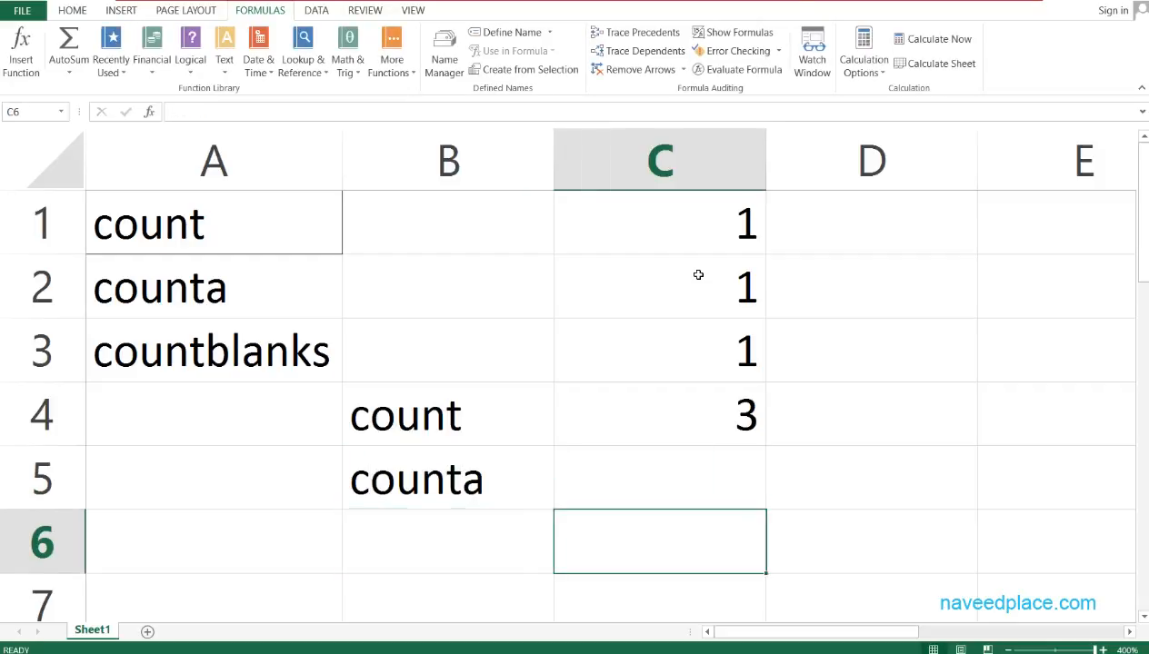
- Enter a COUNTA formula in cell C5 that covers the range C1:C3
key("Up")
type("=coun")
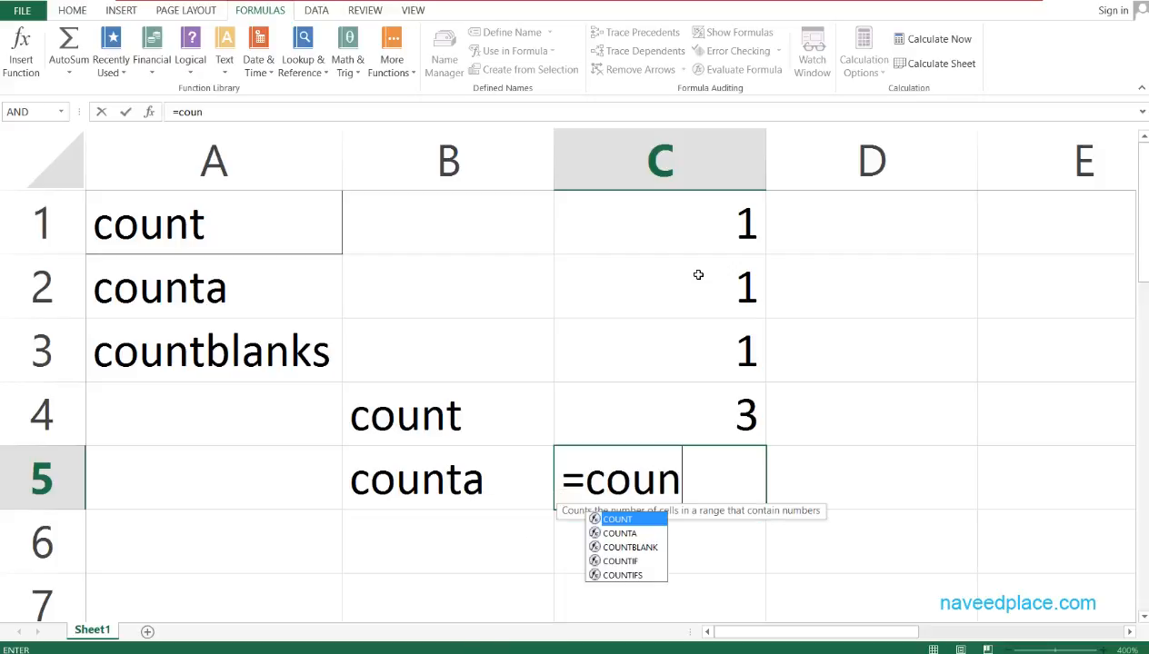
key("Down")
key("Tab")
key("Up")
key("Up")
key("Up")
key("Up")
key("shift+Down")
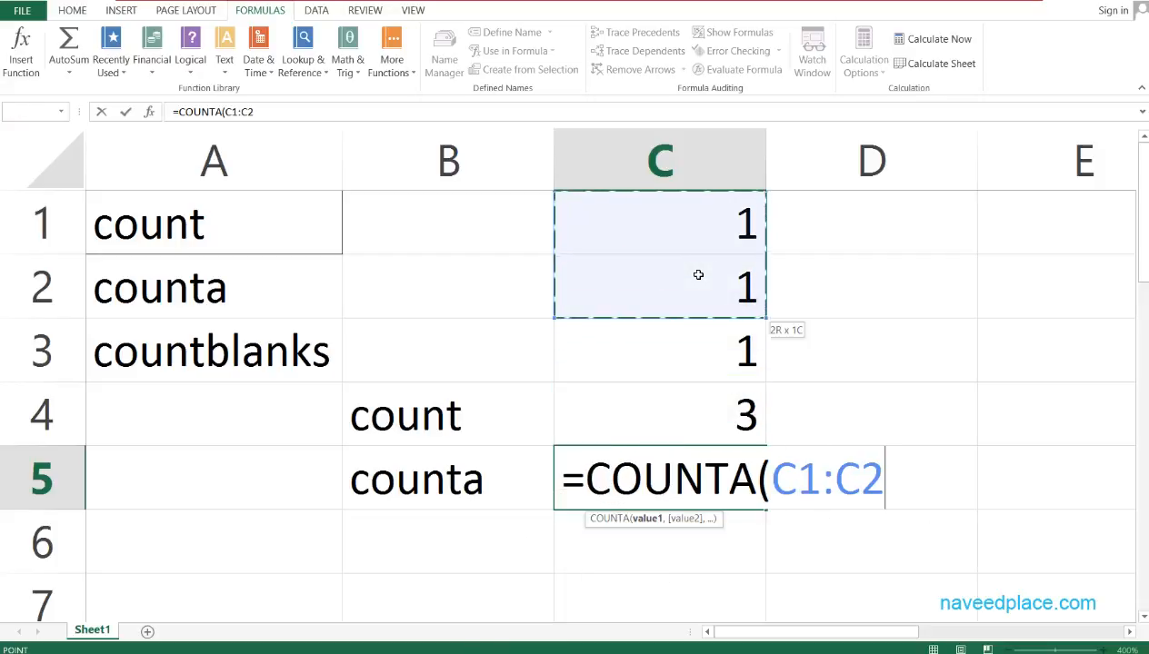
key("shift+Down")
key("Return")
key("Up")
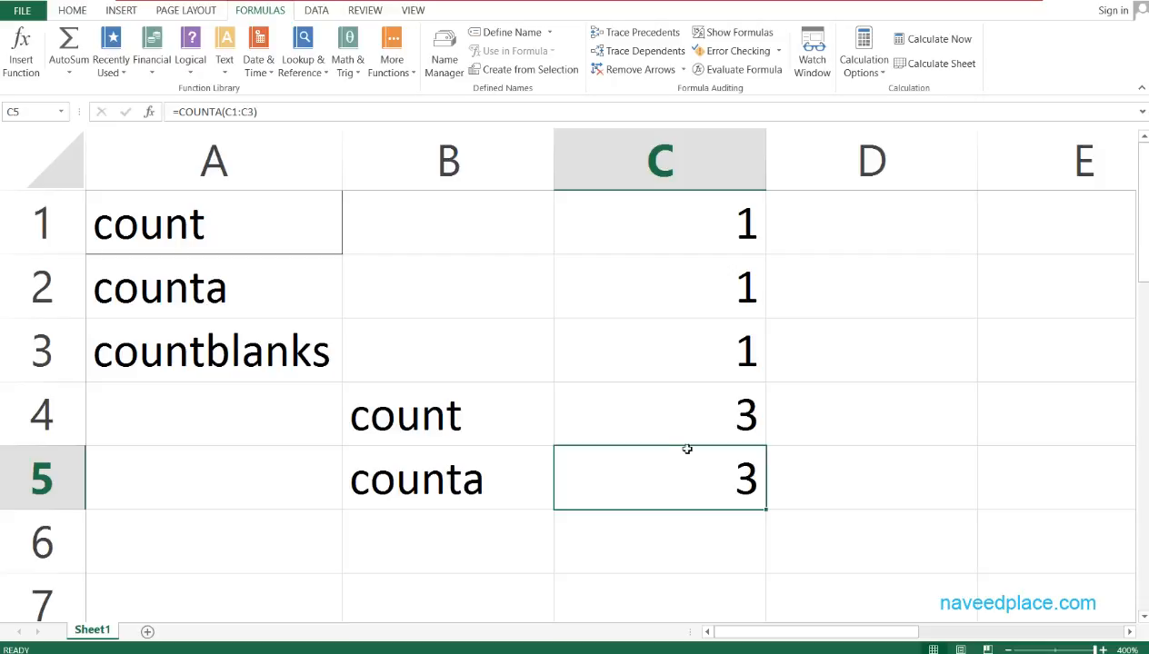
- Replace the number in cell C1 with a person's first name as text
left_click(718, 419)
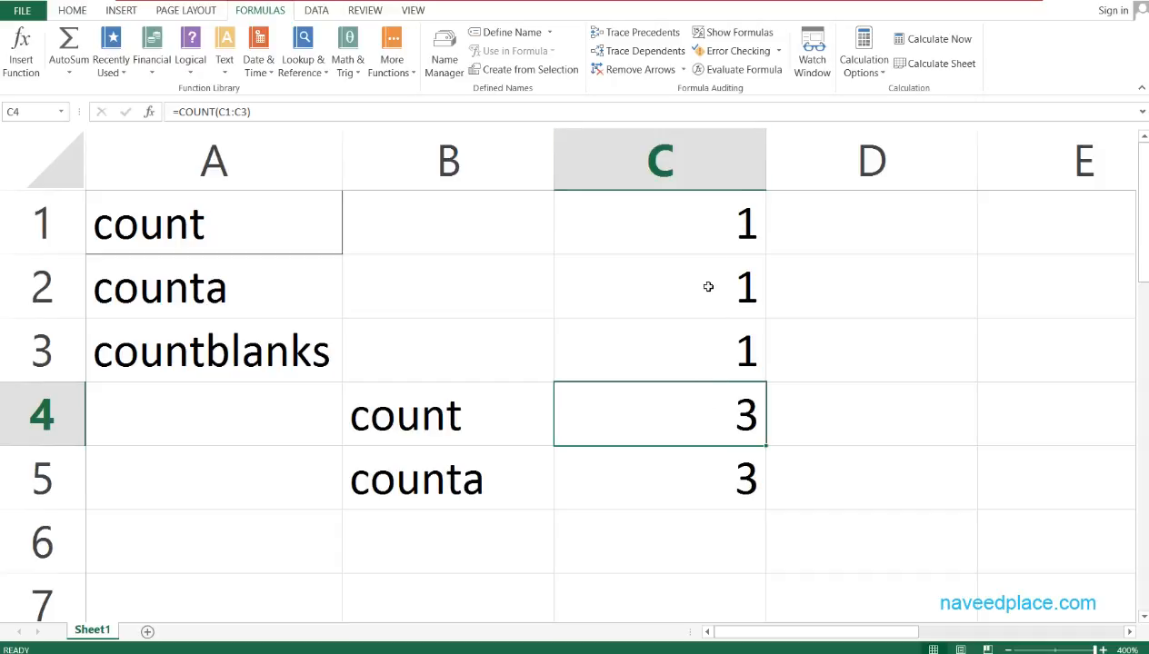
left_click(685, 219)
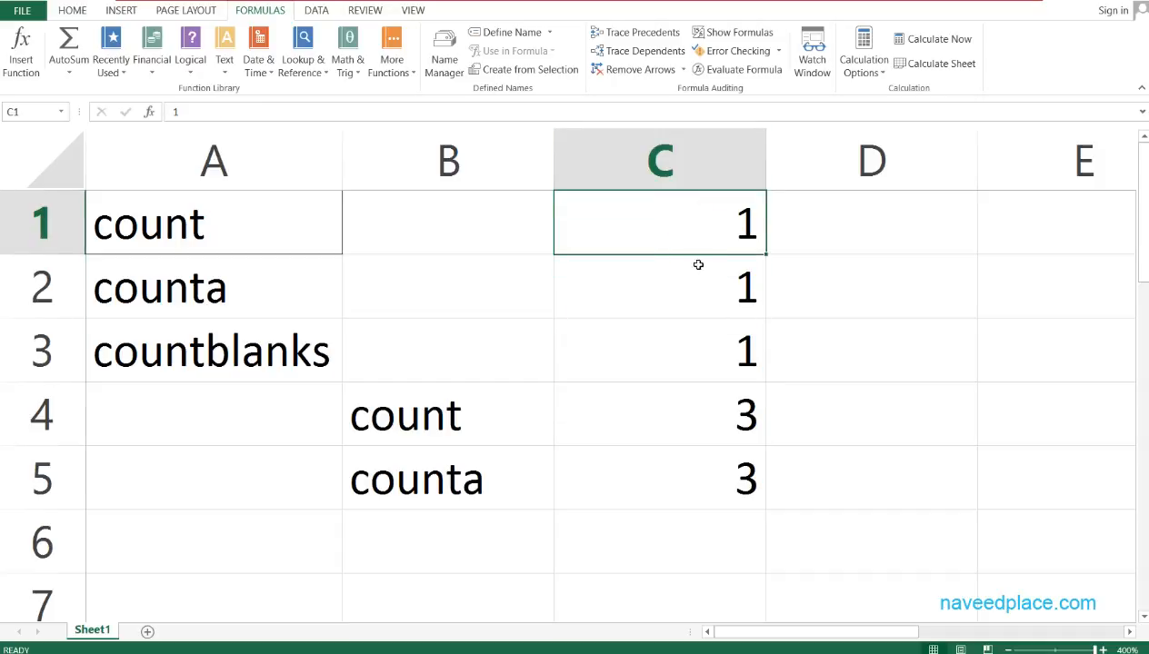
key("BackSpace")
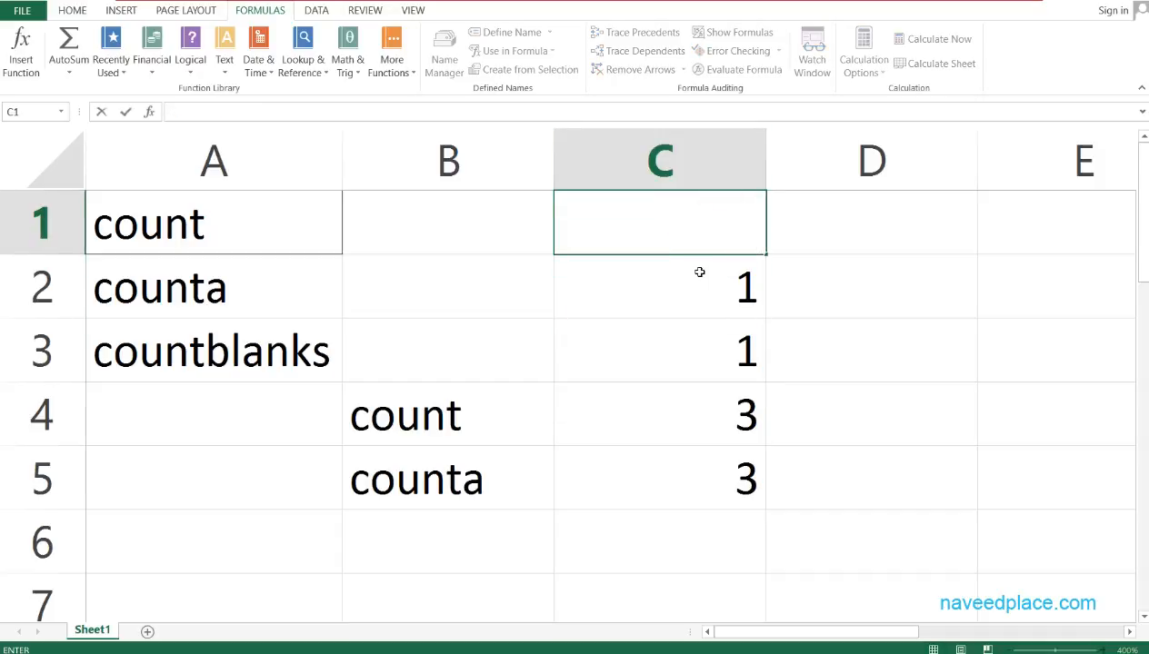
type("naveed")
key("Return")
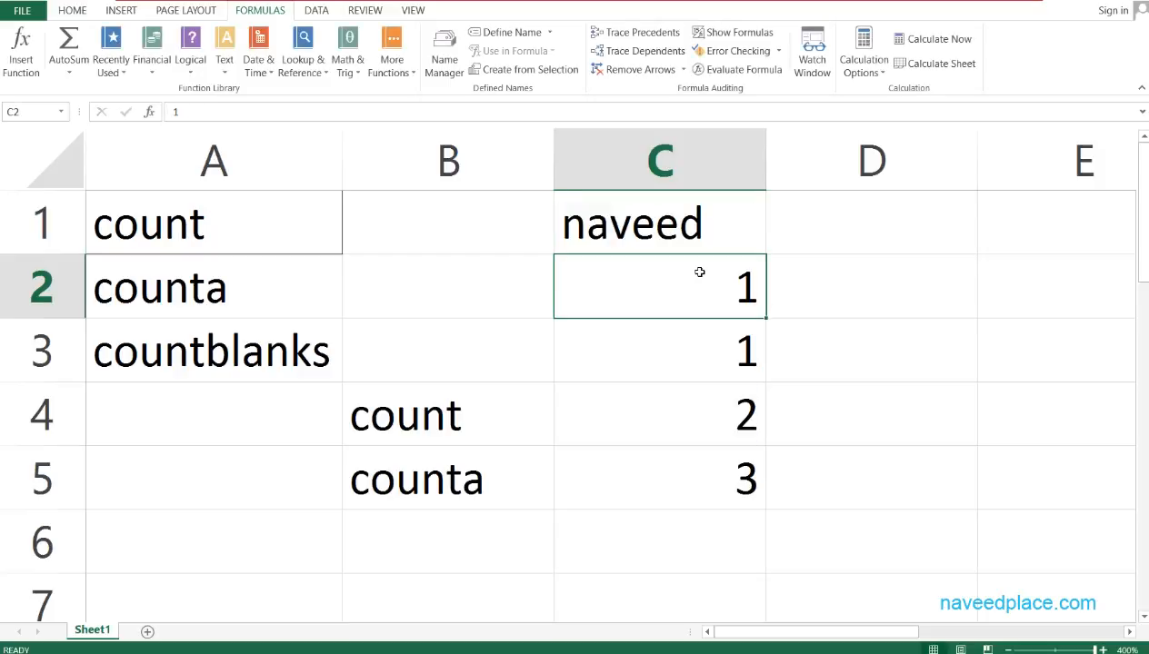
- Replace the numbers in cells C2 and C3 with the text a
left_click(727, 419)
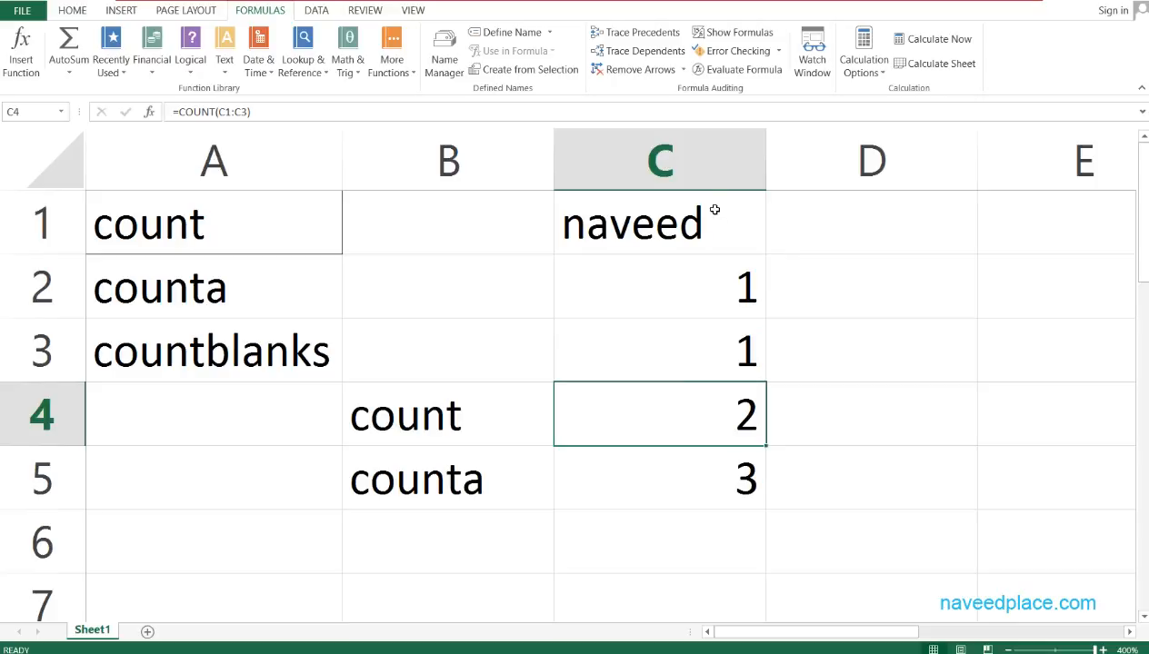
left_click(732, 288)
left_click(734, 351)
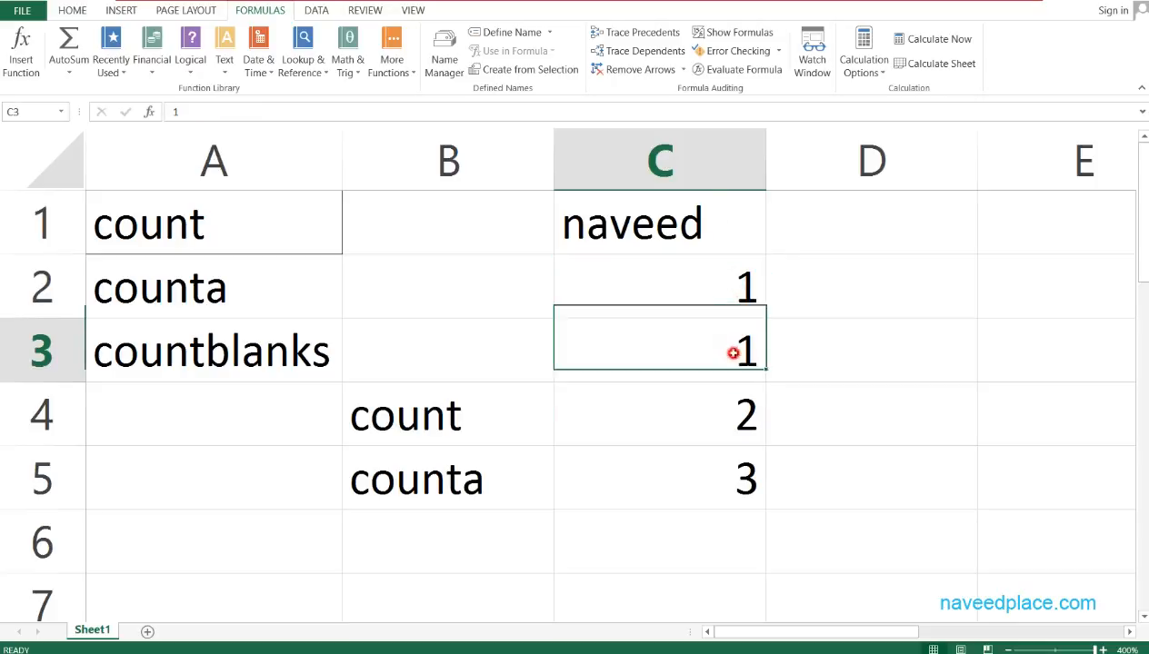
left_click(736, 263)
left_click(734, 367)
left_click(738, 295)
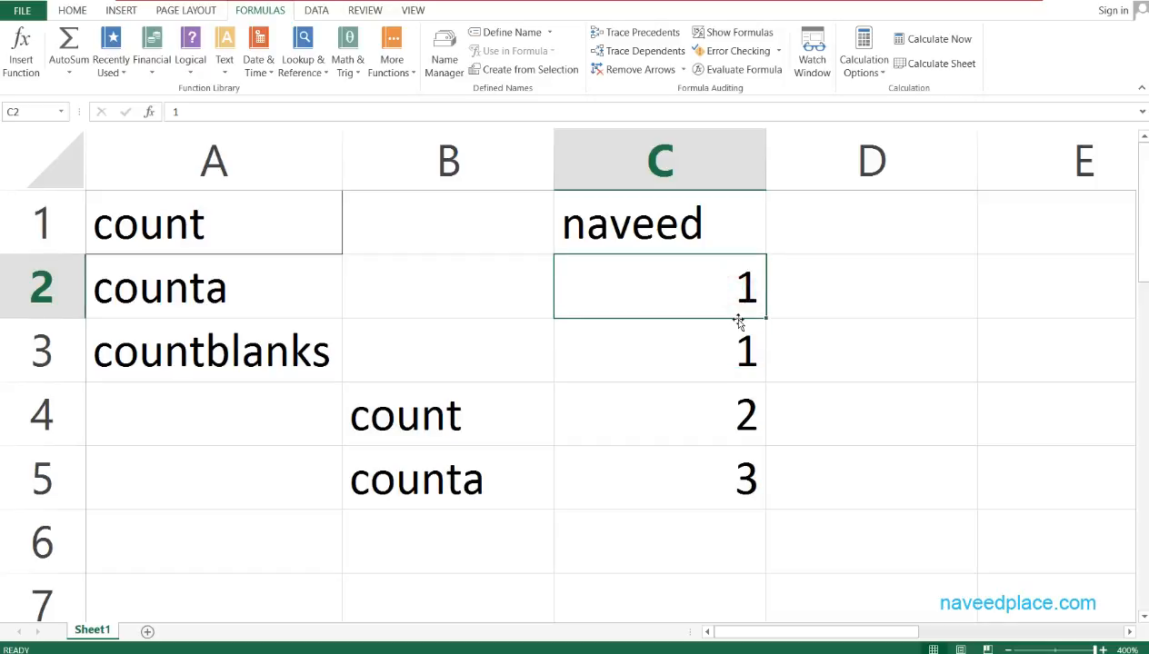
type("a")
key("Return")
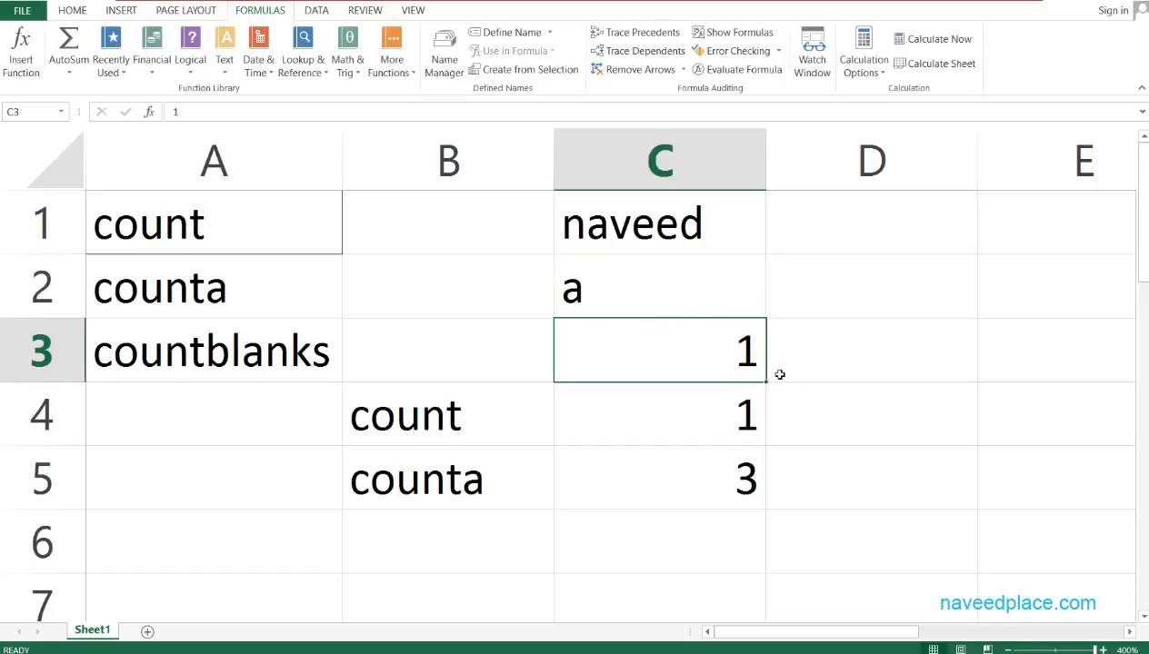
type("a")
key("Return")
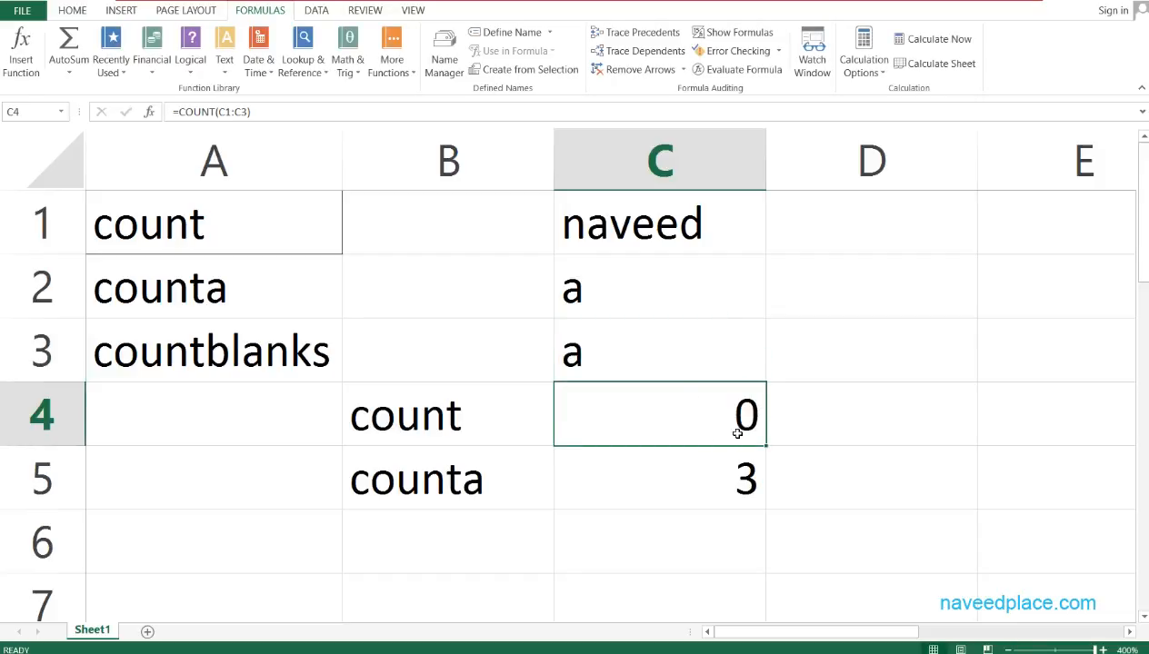
- Examine the text entries in C1:C3 against the count label in cell B4
left_click(671, 247)
left_click(664, 289)
left_click(660, 354)
left_click(665, 228)
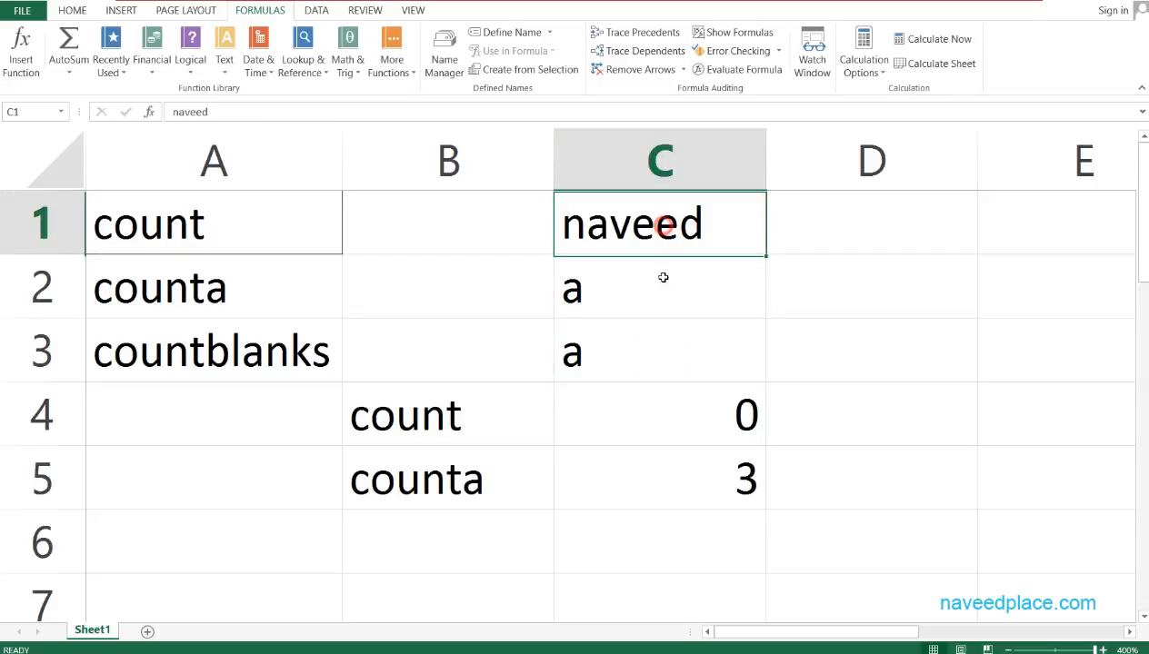
left_click(663, 293)
left_click(662, 356)
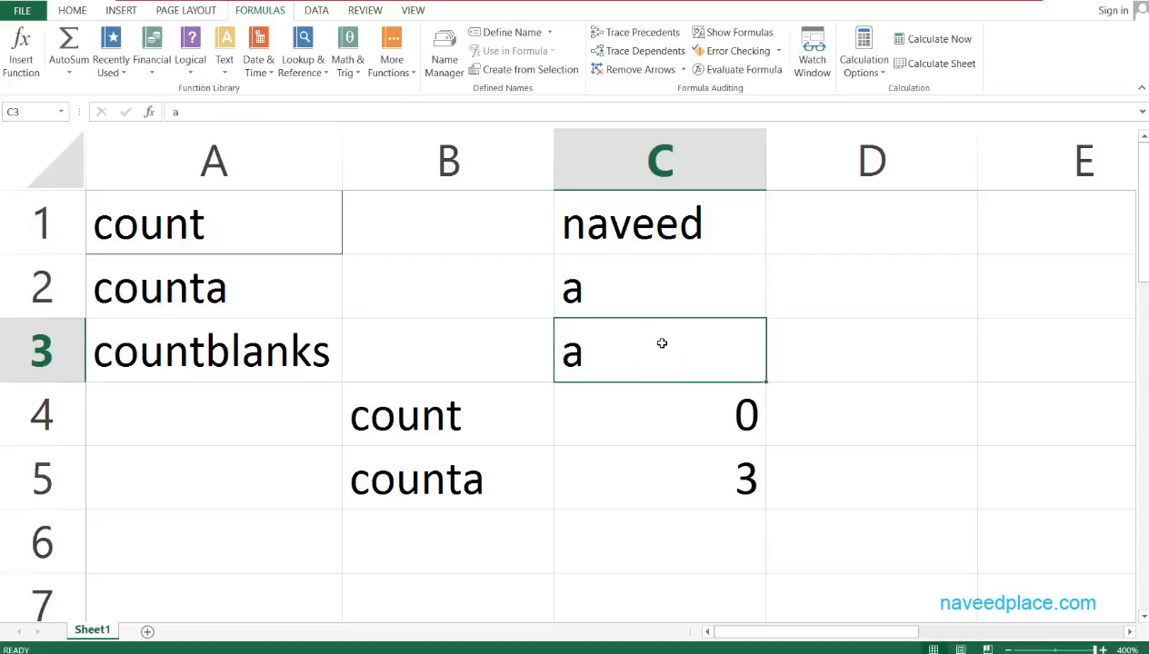
left_click(434, 419)
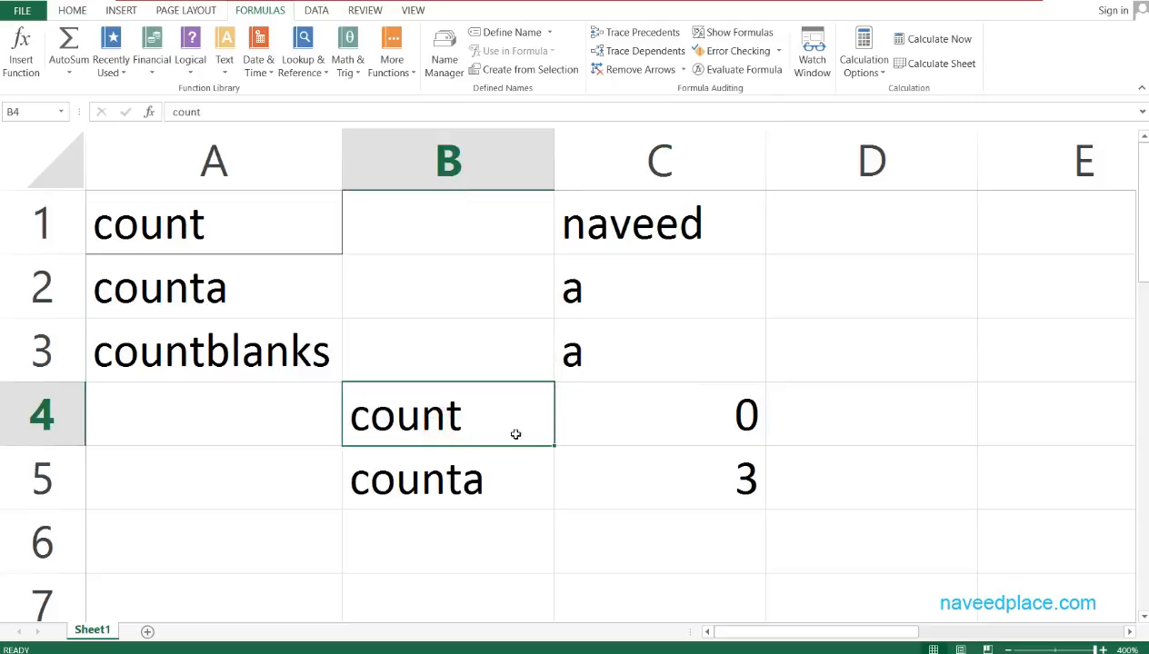
left_click(643, 230)
left_click(651, 292)
left_click(661, 373)
left_click(662, 262)
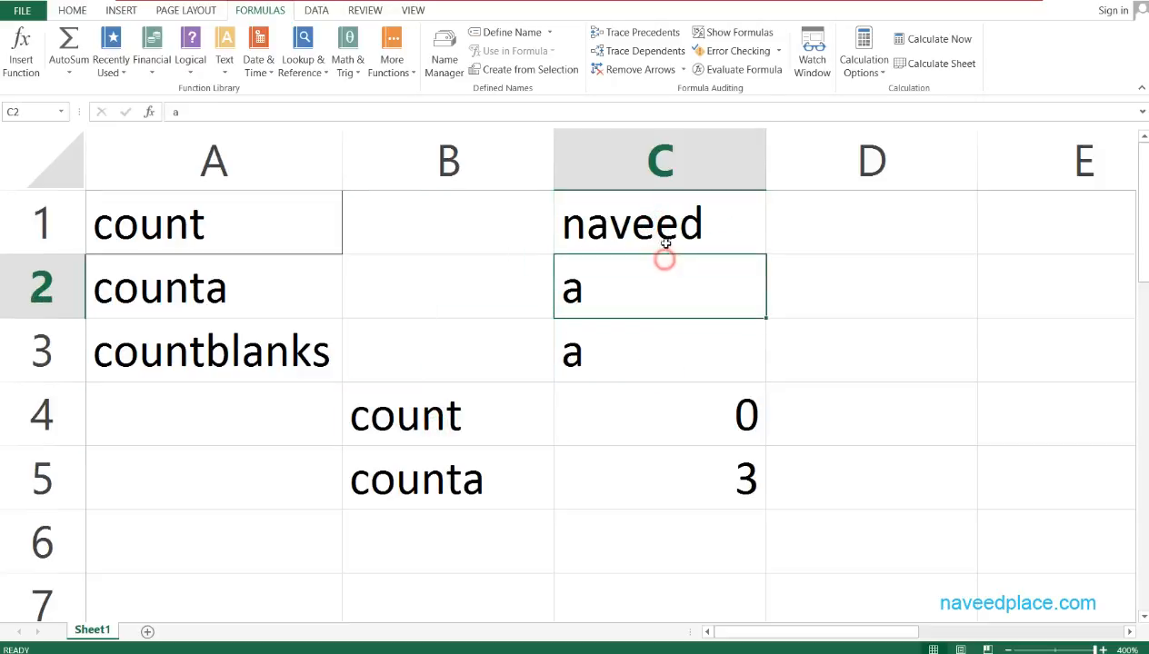
left_click(649, 218)
left_click(650, 290)
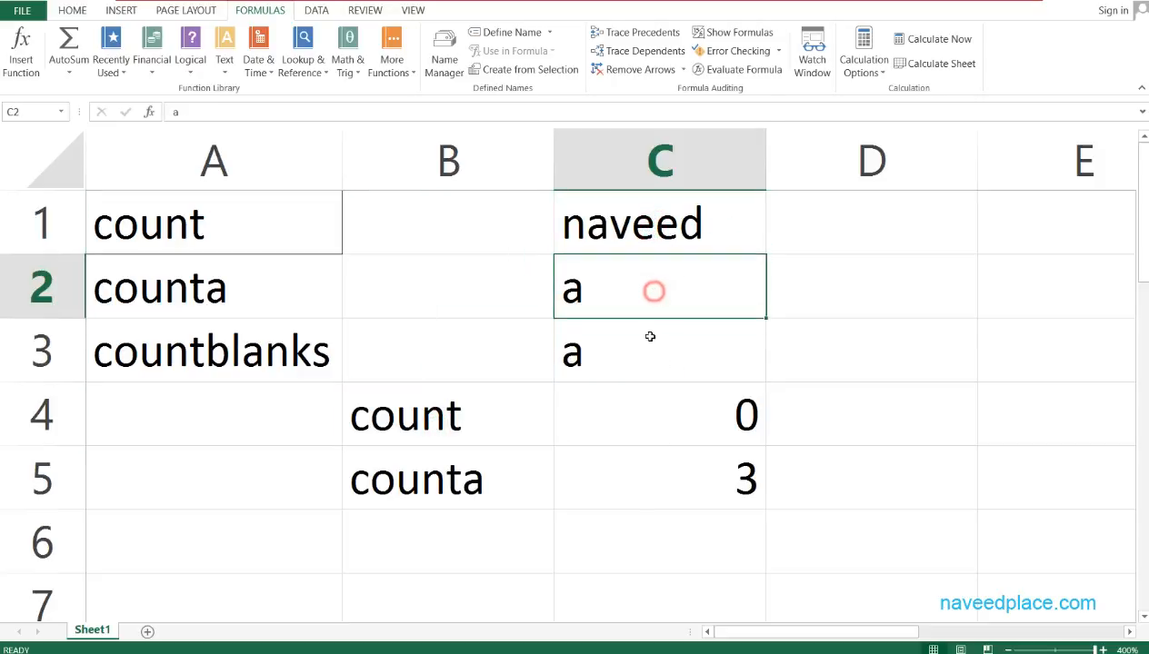
- Review the text entries in C1:C3 one by one against the COUNT and COUNTA results in C4 and C5
left_click(638, 351)
left_click(655, 206)
left_click(644, 293)
left_click(646, 286)
left_click(651, 344)
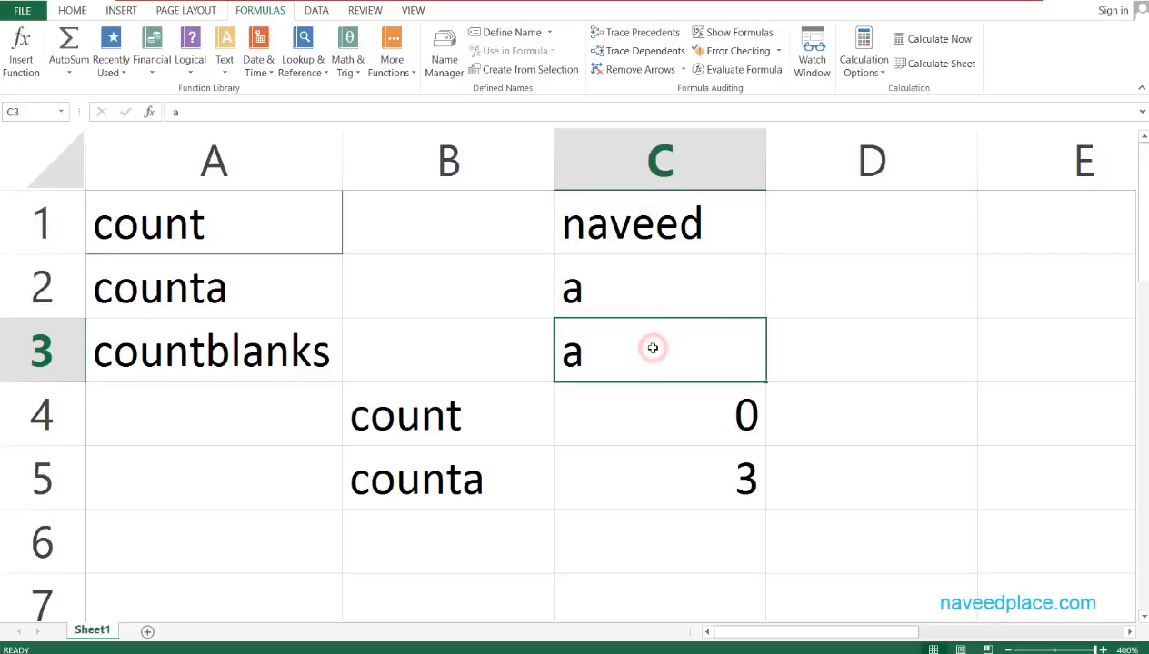
left_click(696, 224)
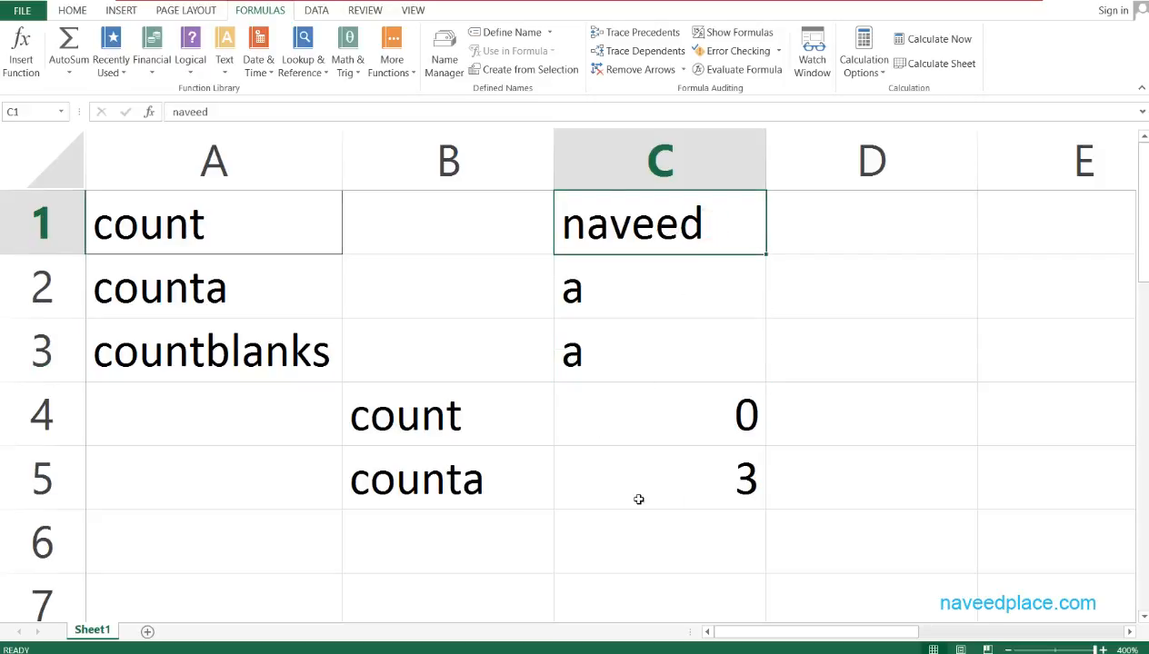
- Replace the text in cell C2 with the number 1
left_click(672, 304)
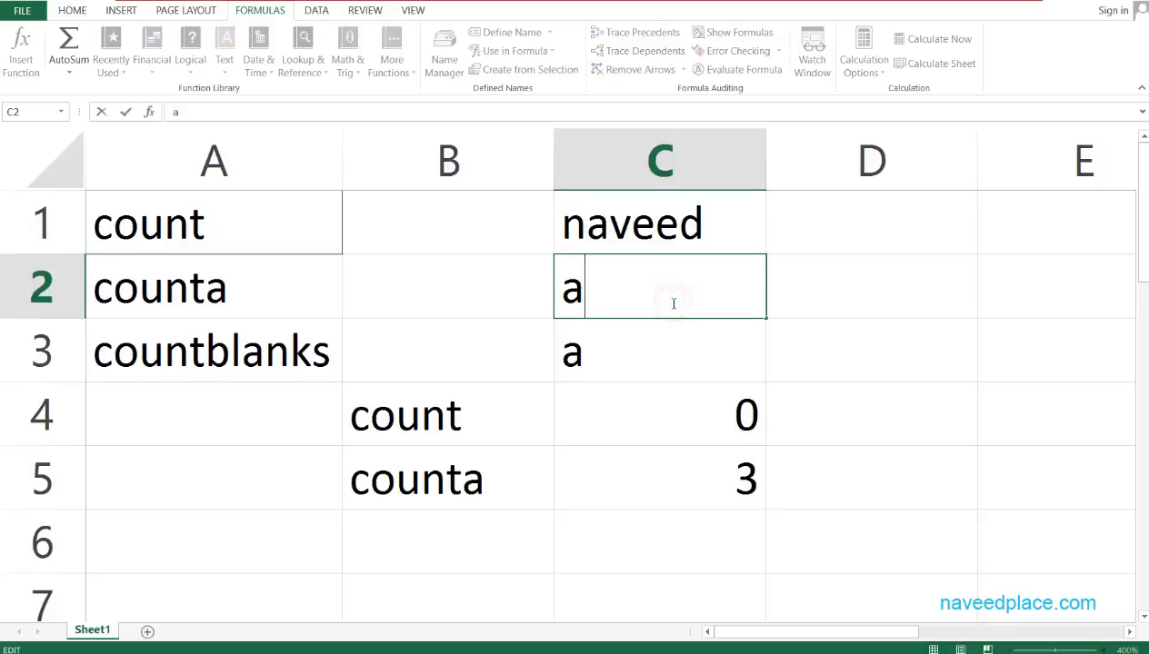
key("Delete")
type("1")
key("Return")
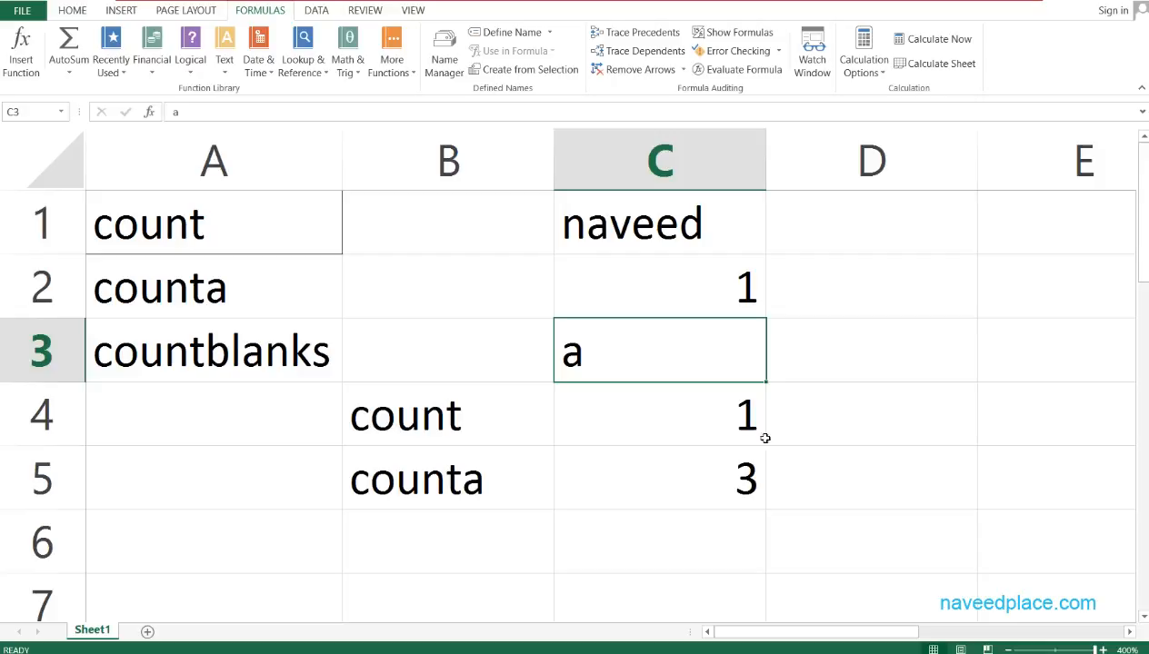
- Clear the contents of cell C3 and undo the deletion
key("Delete")
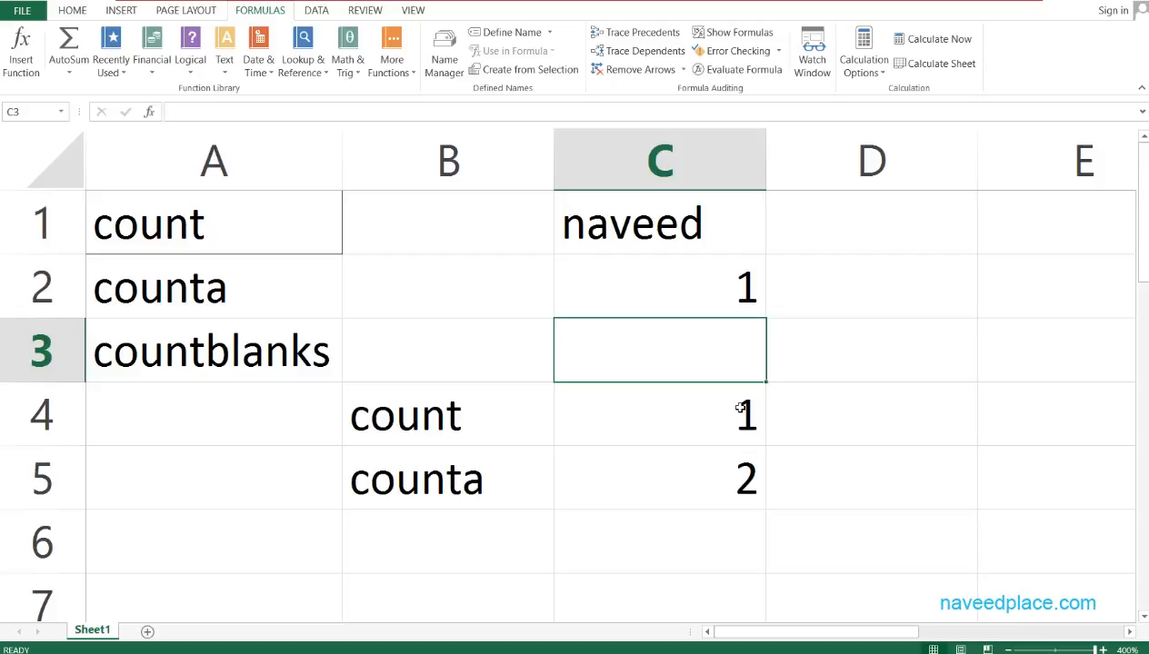
key("ctrl+z")
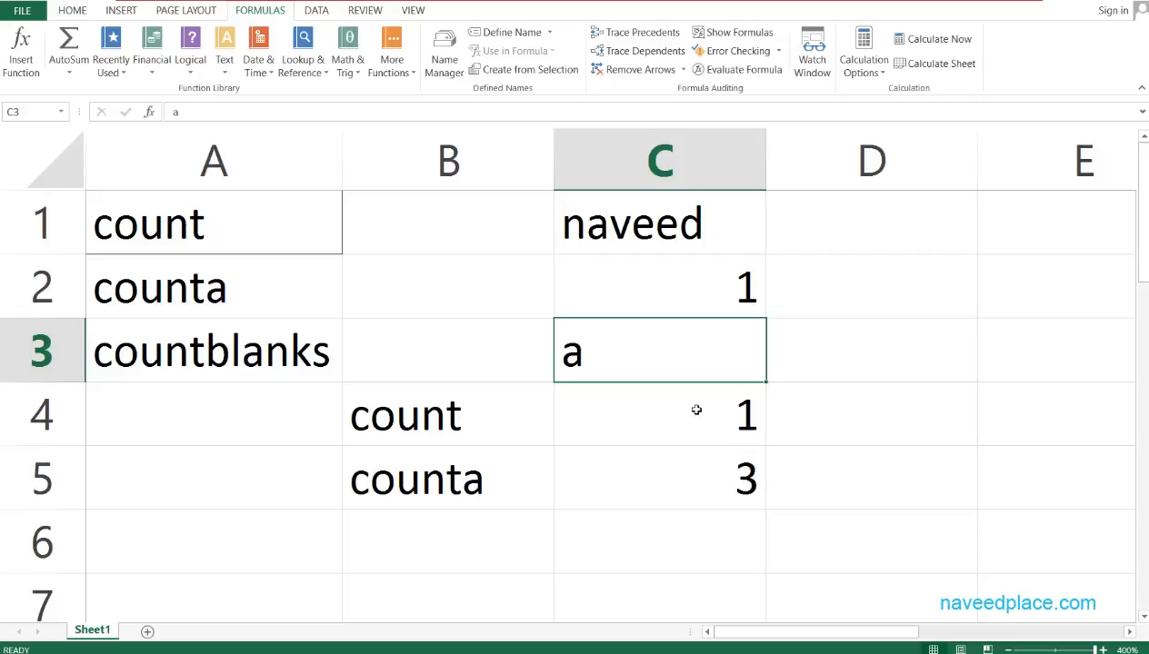
- Compare the mixed text and number entries in C1:C3 with the COUNT label in B4 and the COUNTA formula in C5
left_click(476, 416)
left_click(642, 197)
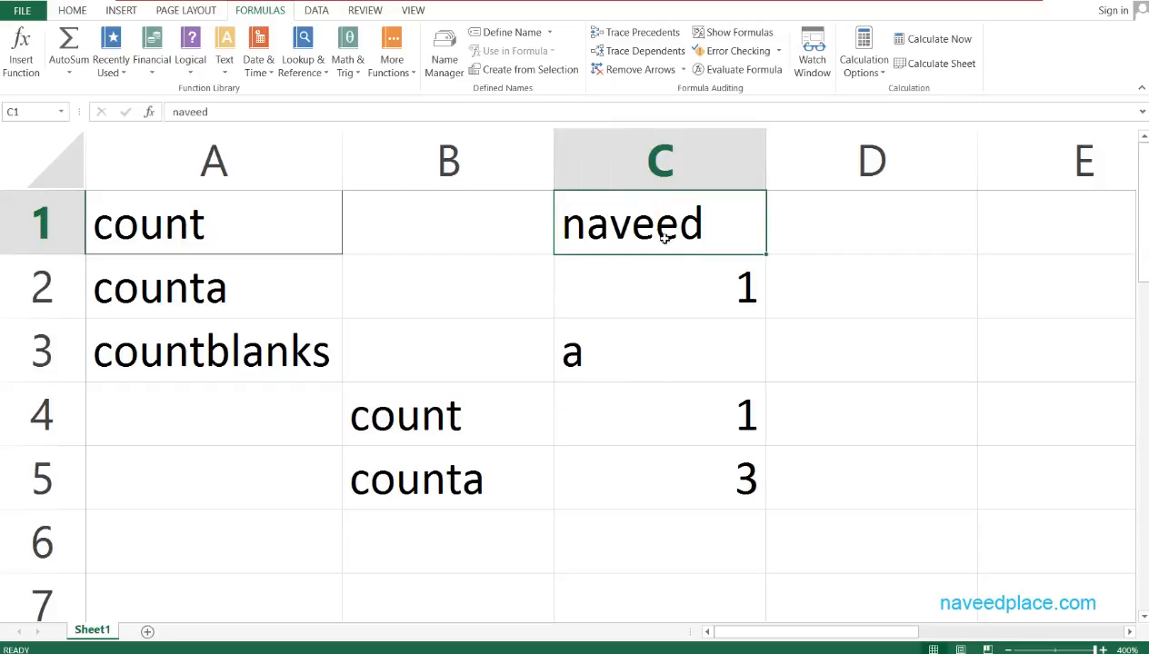
double_click(673, 284)
left_click(672, 249)
left_click(694, 488)
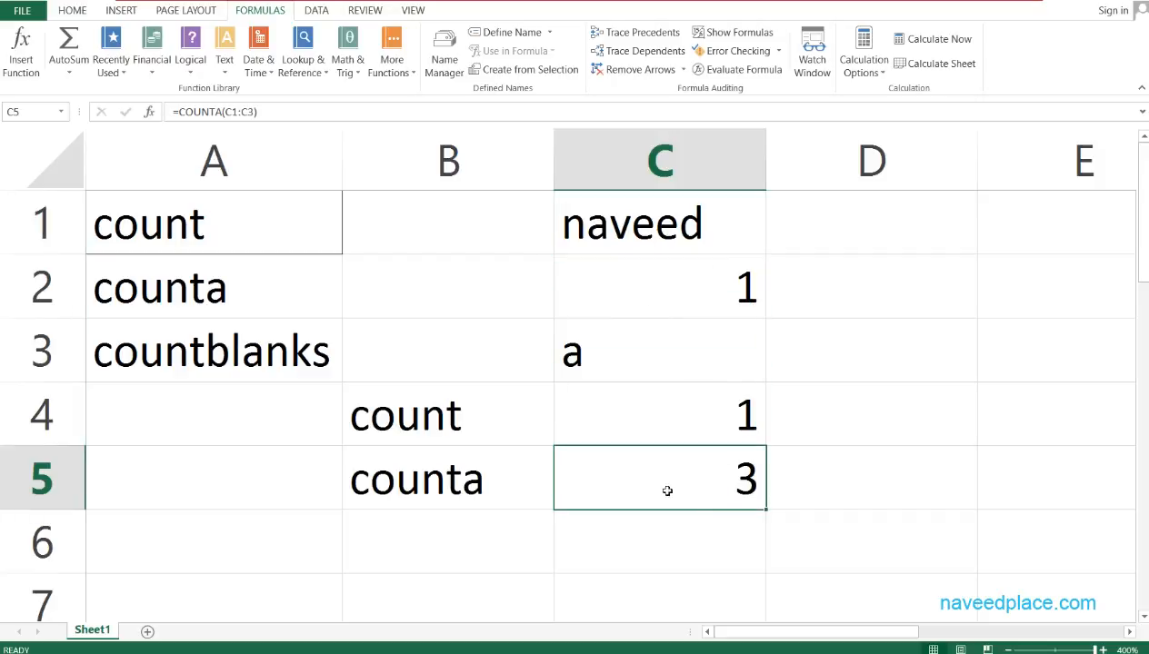
left_click(640, 236)
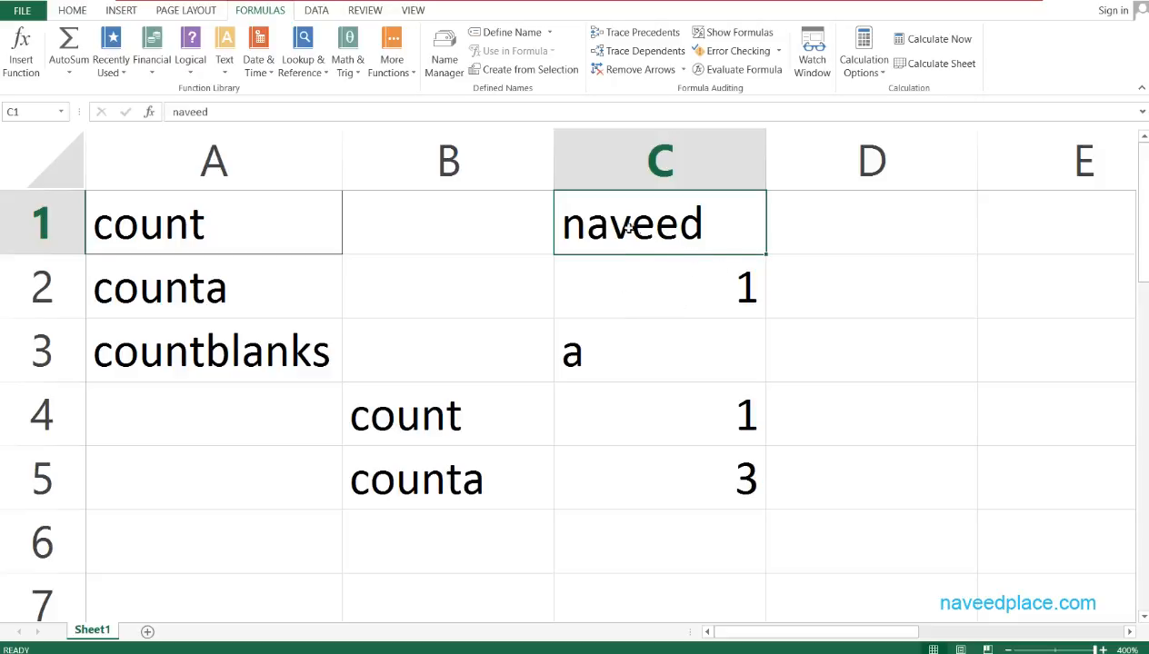
left_click(685, 272)
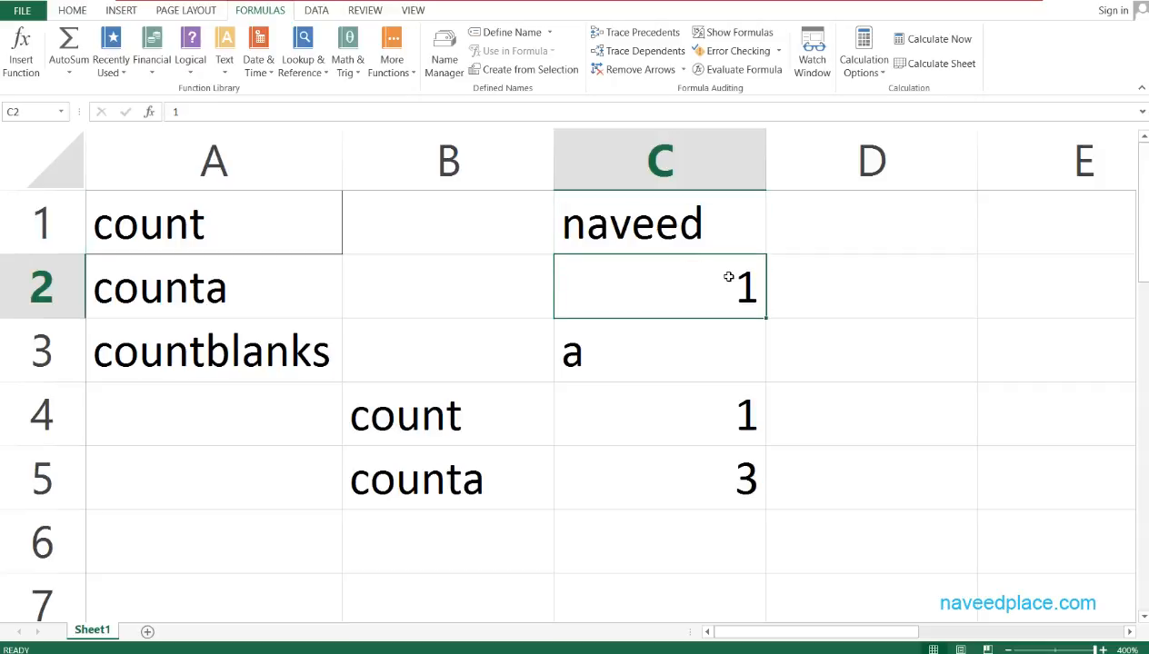
left_click(576, 351)
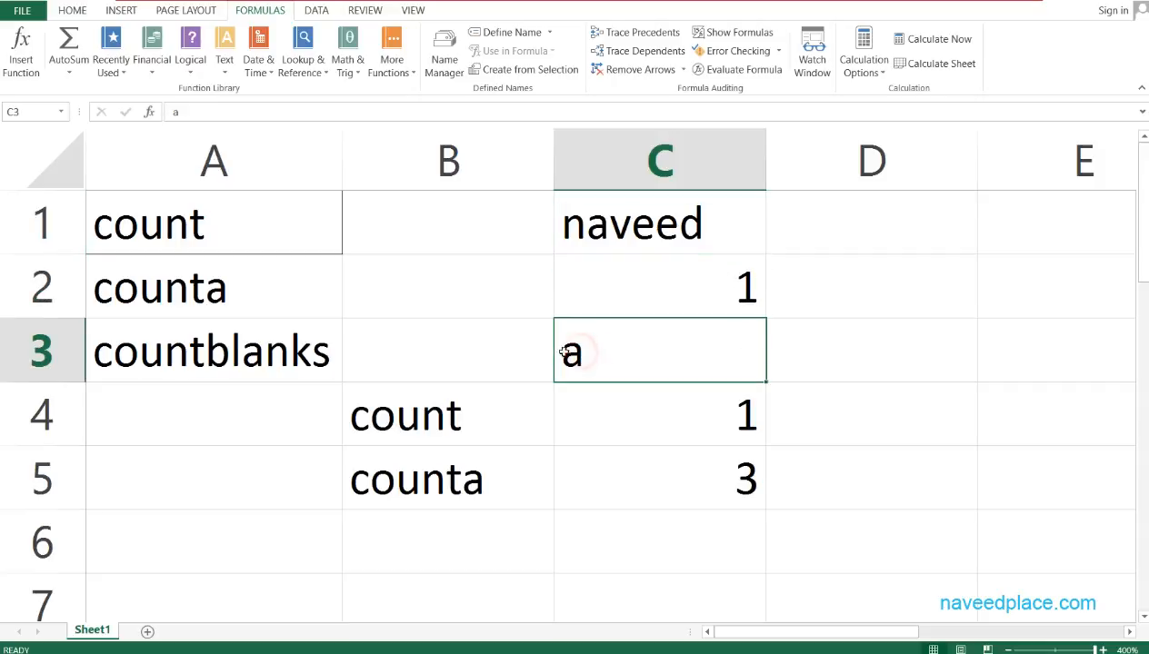
left_click(749, 481)
double_click(750, 483)
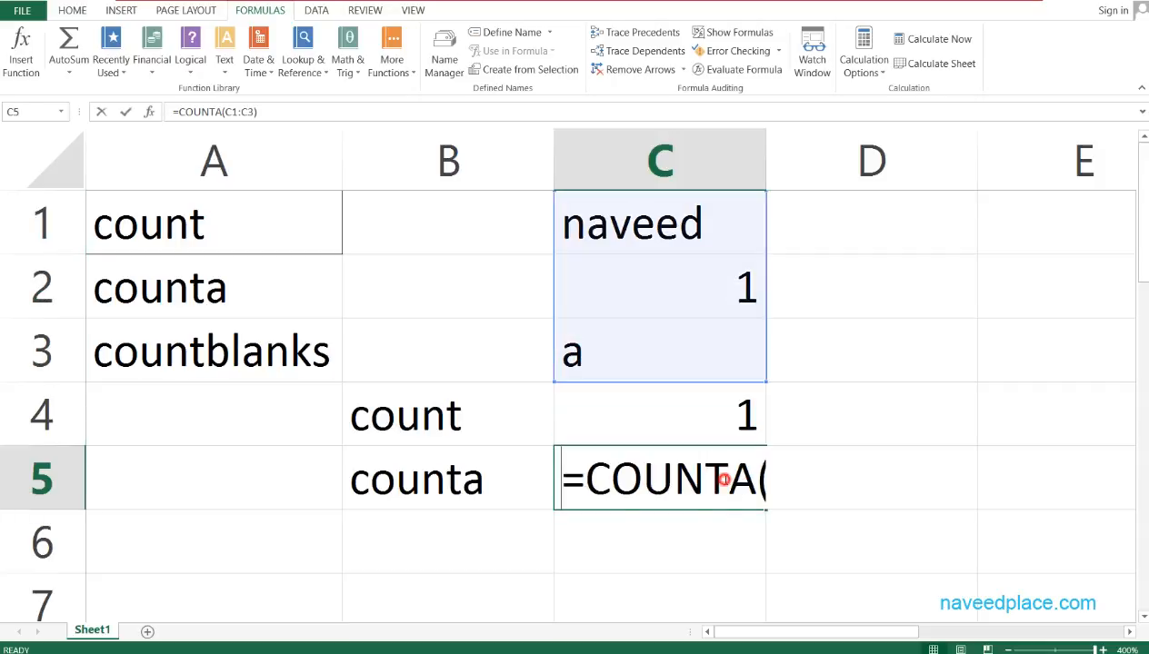
key("Escape")
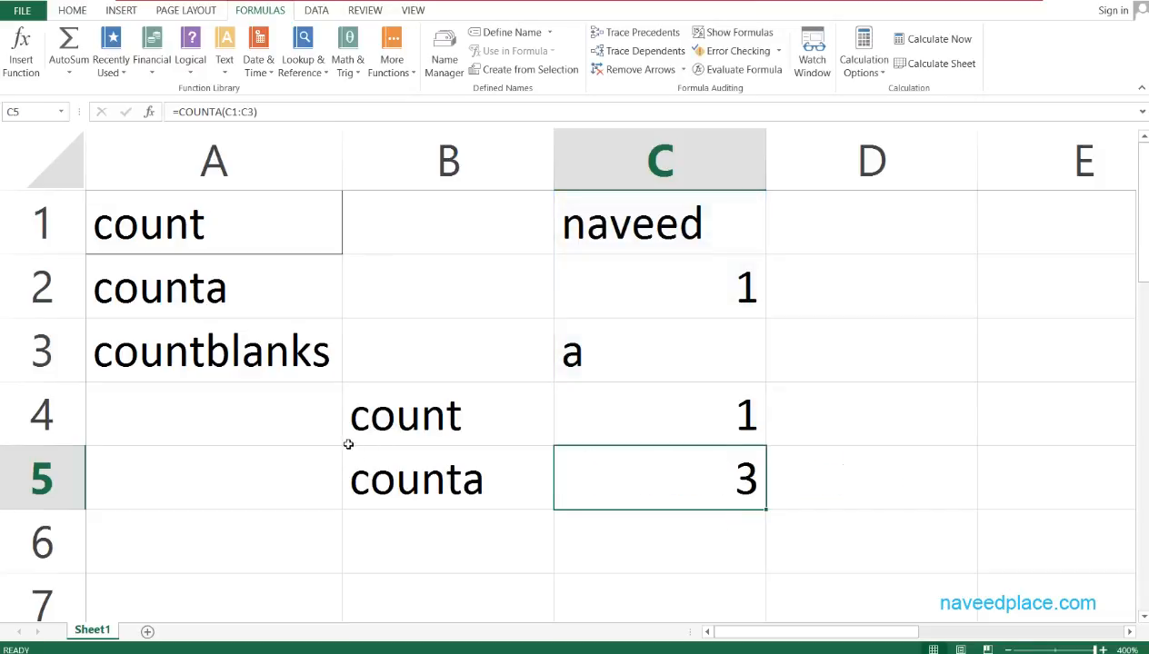
- Enter the label countblank in cell B6, below the counta label
left_click(694, 556)
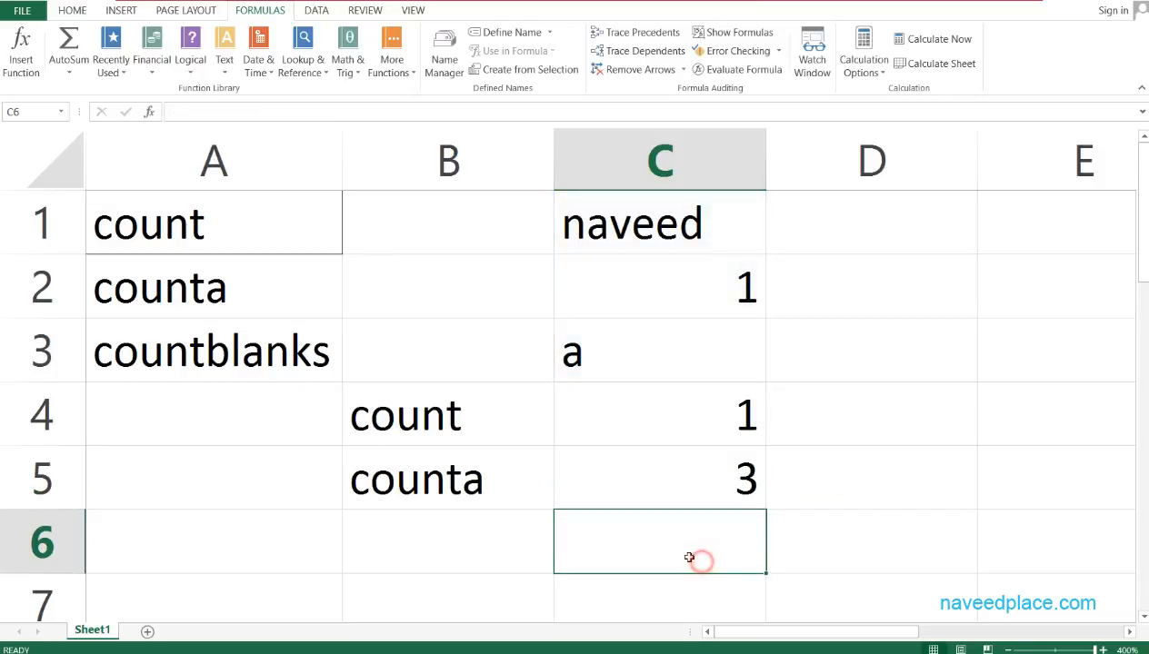
left_click(504, 541)
type("c")
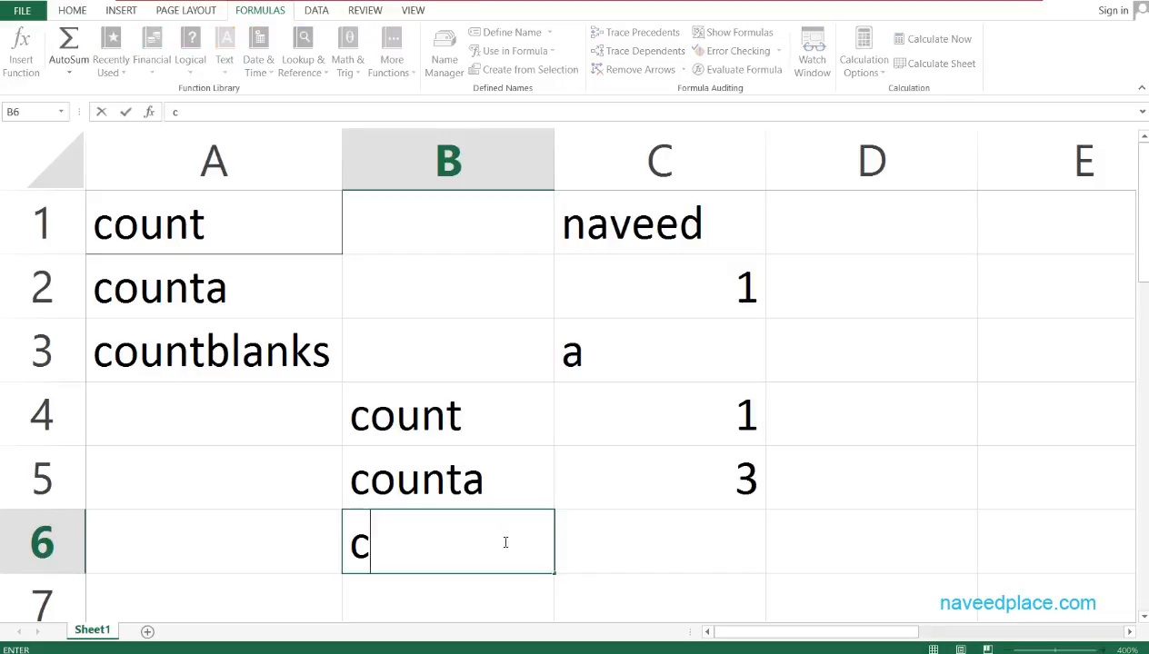
type("ountb")
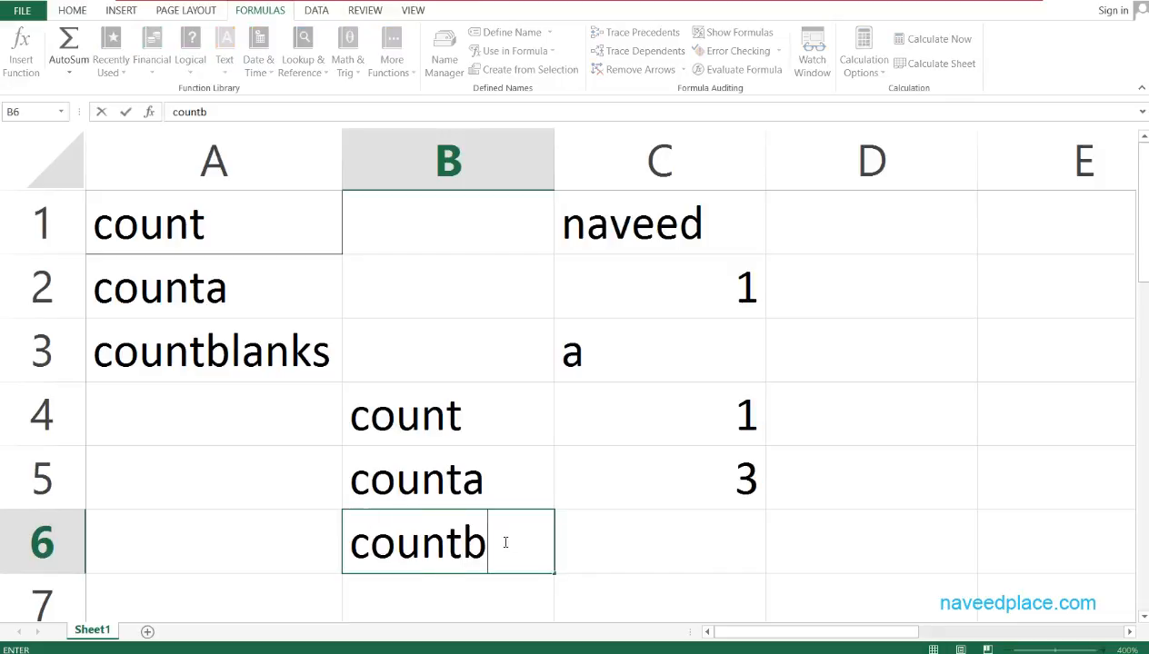
type("lack")
key("BackSpace")
key("BackSpace")
type("nk")
key("Tab")
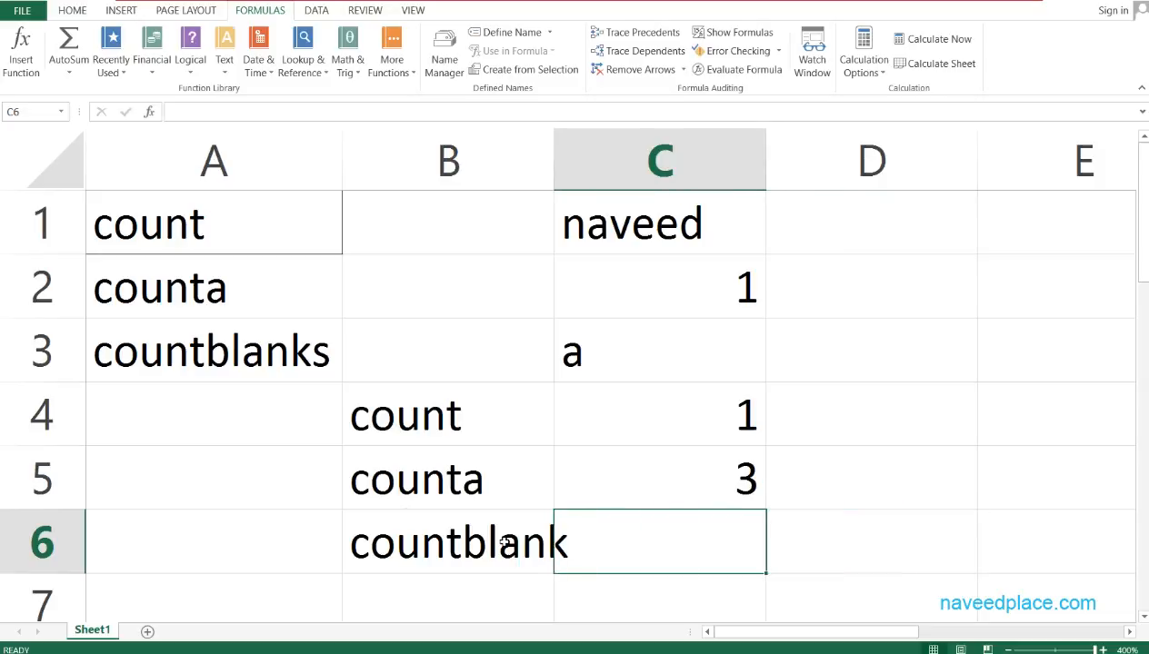
- Enter a COUNTBLANK formula in cell C6 that covers the range C1:C3
type("=count")
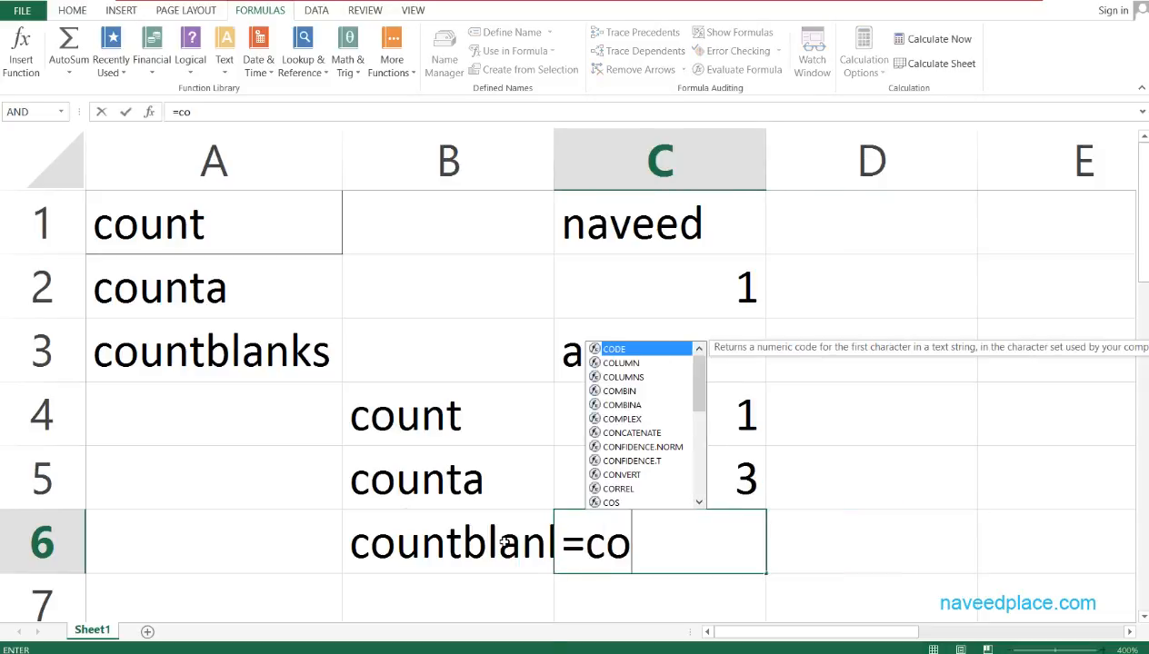
key("Down")
key("Down")
key("Tab")
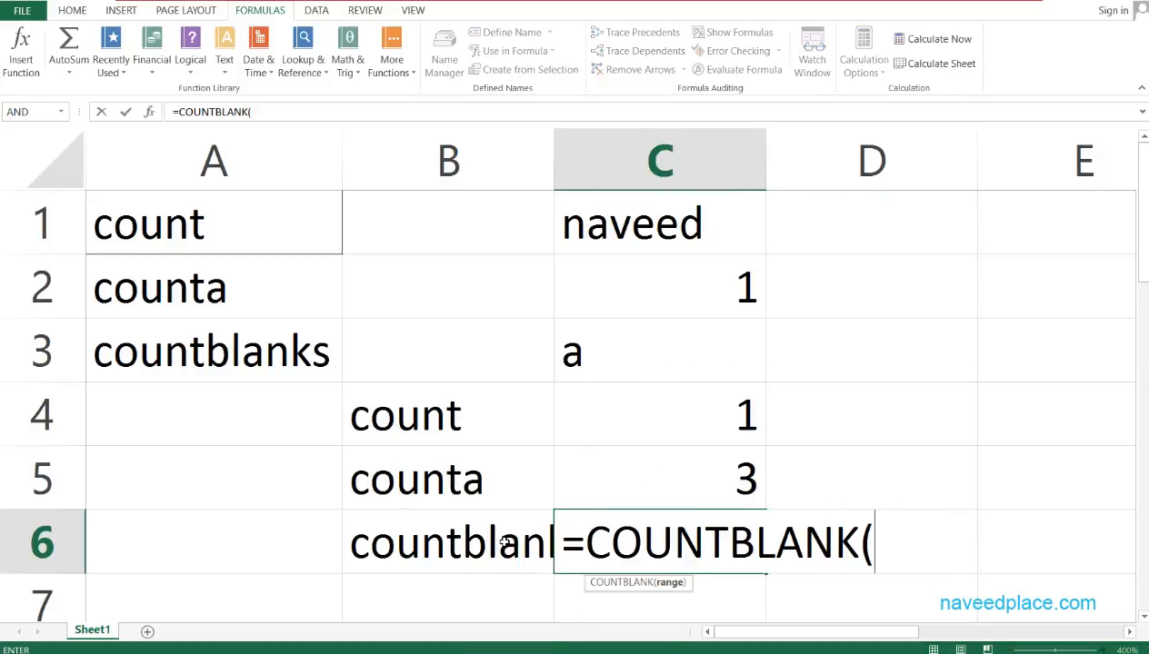
left_click(644, 185)
left_click(658, 211)
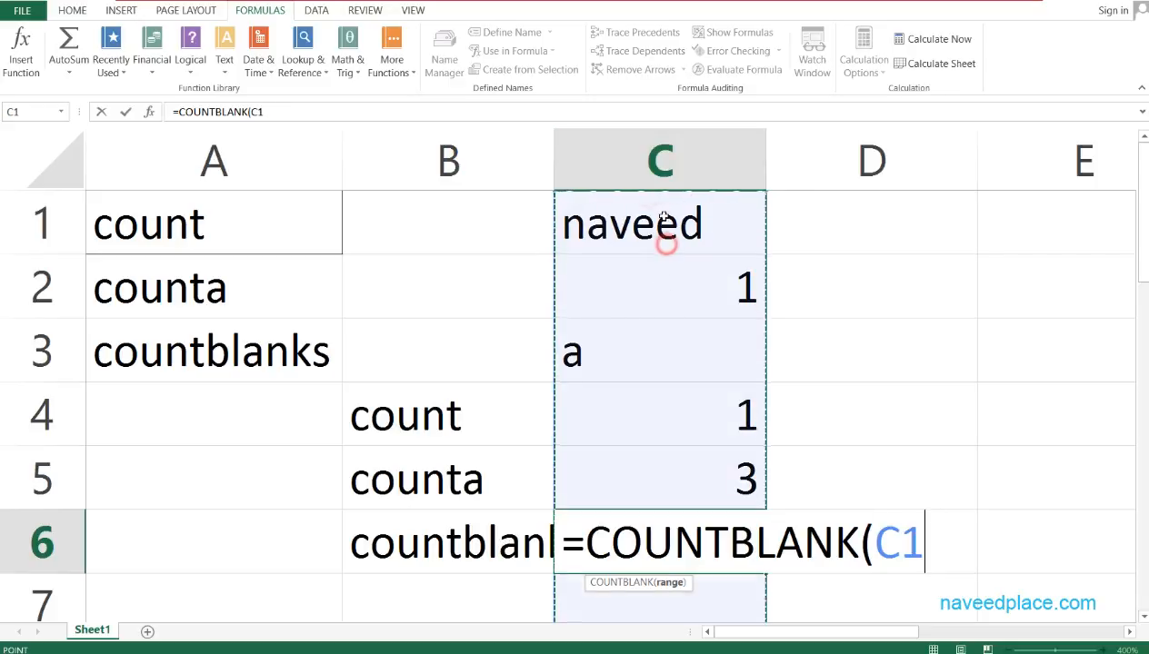
left_click_drag(667, 314, 665, 342)
key("Return")
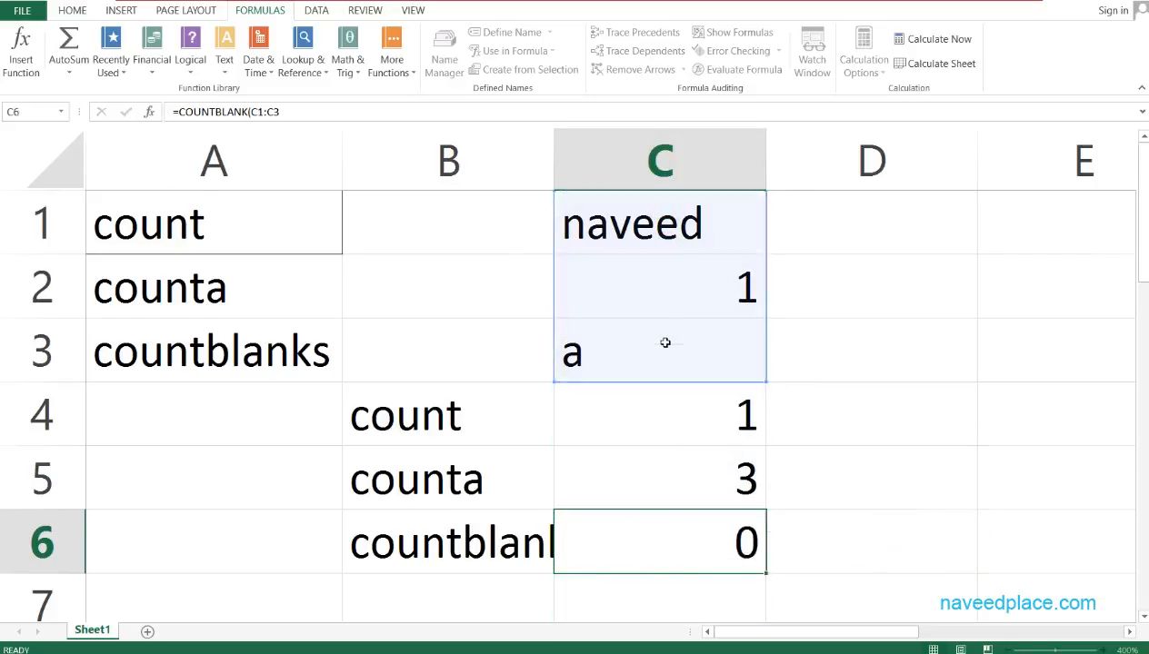
- Clear the text in cell C3 and check the COUNTBLANK formula in C6
key("Up")
key("Up")
key("Up")
key("Up")
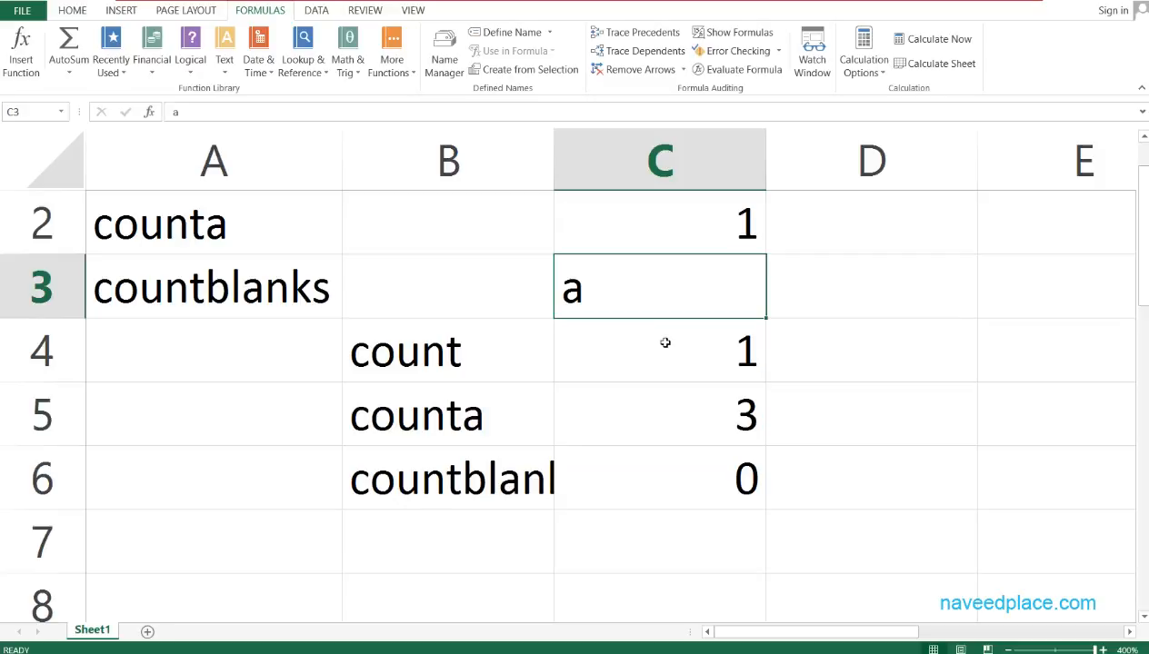
scroll(665, 342, "up", 1)
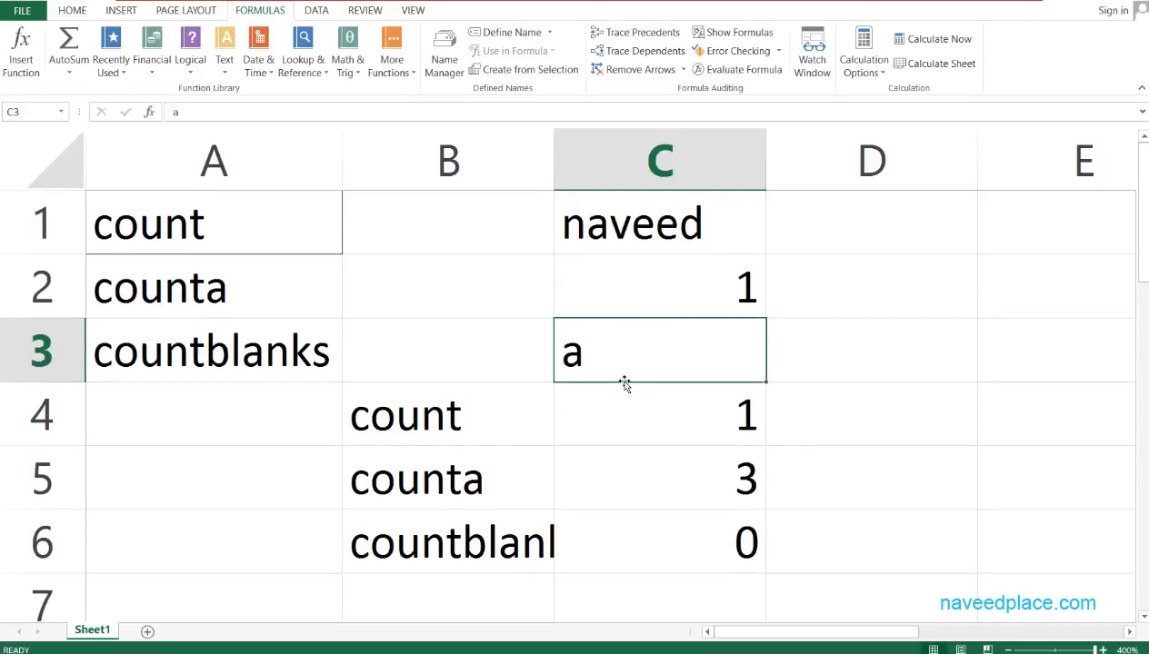
key("Delete")
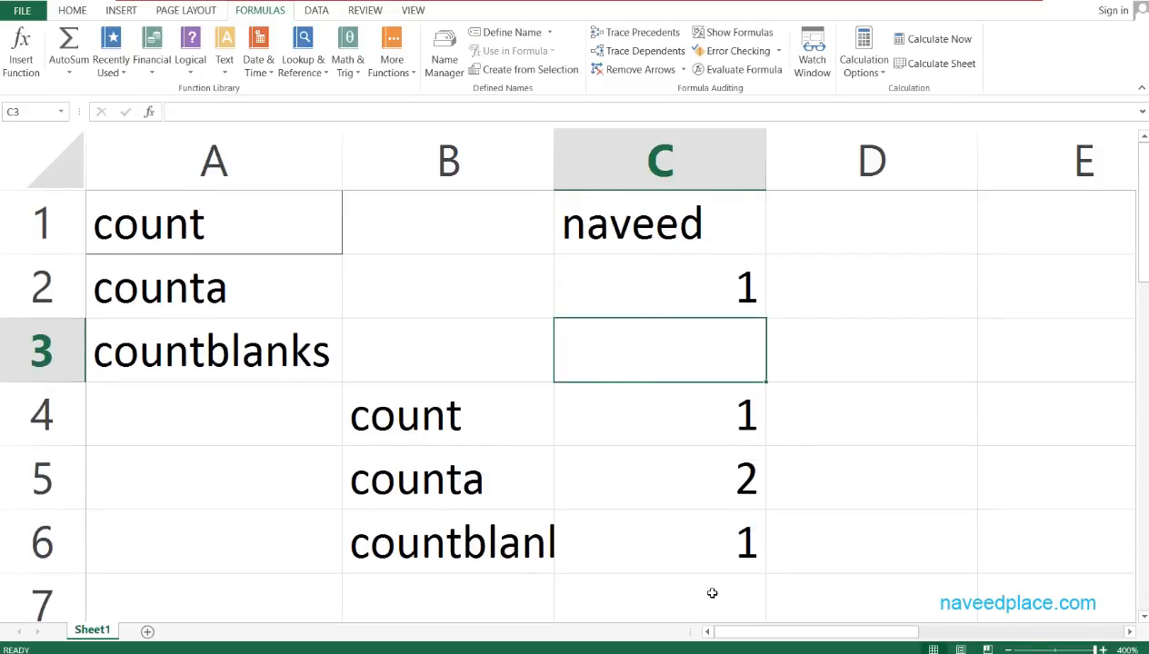
left_click(668, 543)
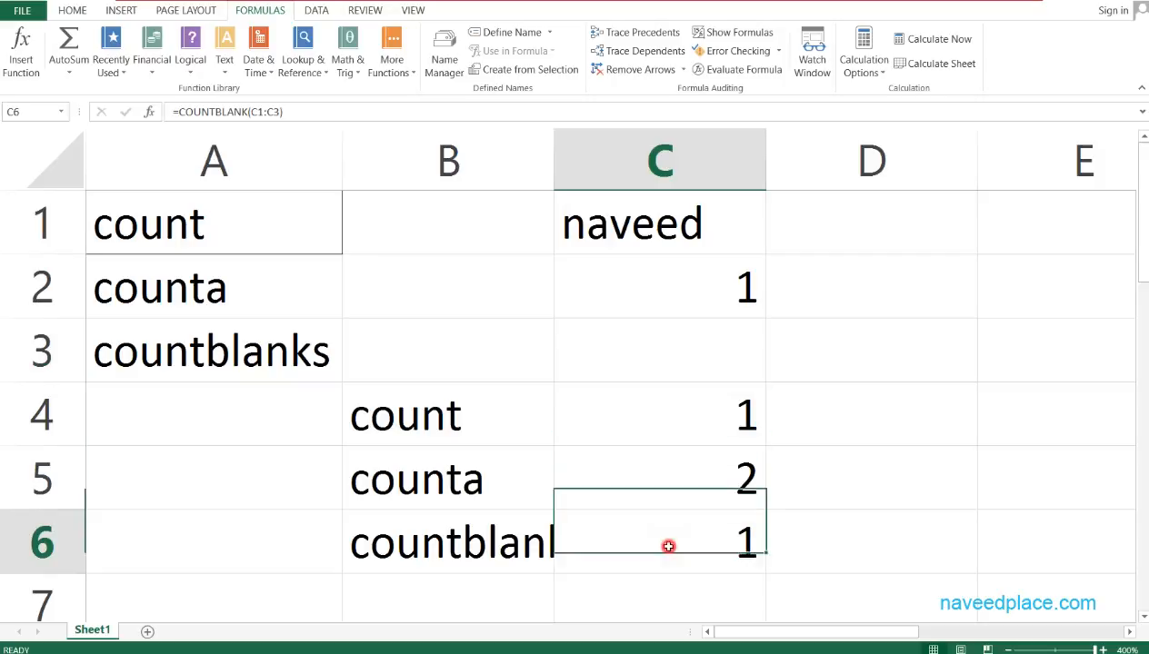
- Widen column B so the countblank label in B6 fits inside its cell
double_click(545, 538)
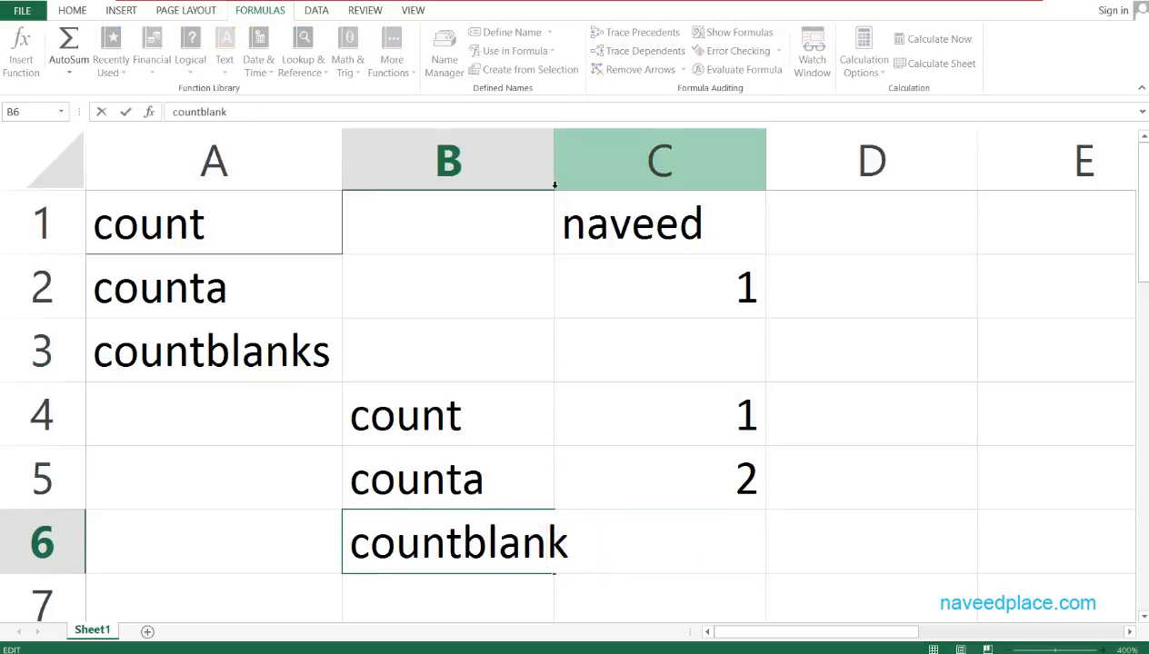
left_click_drag(555, 184, 581, 186)
left_click(711, 545)
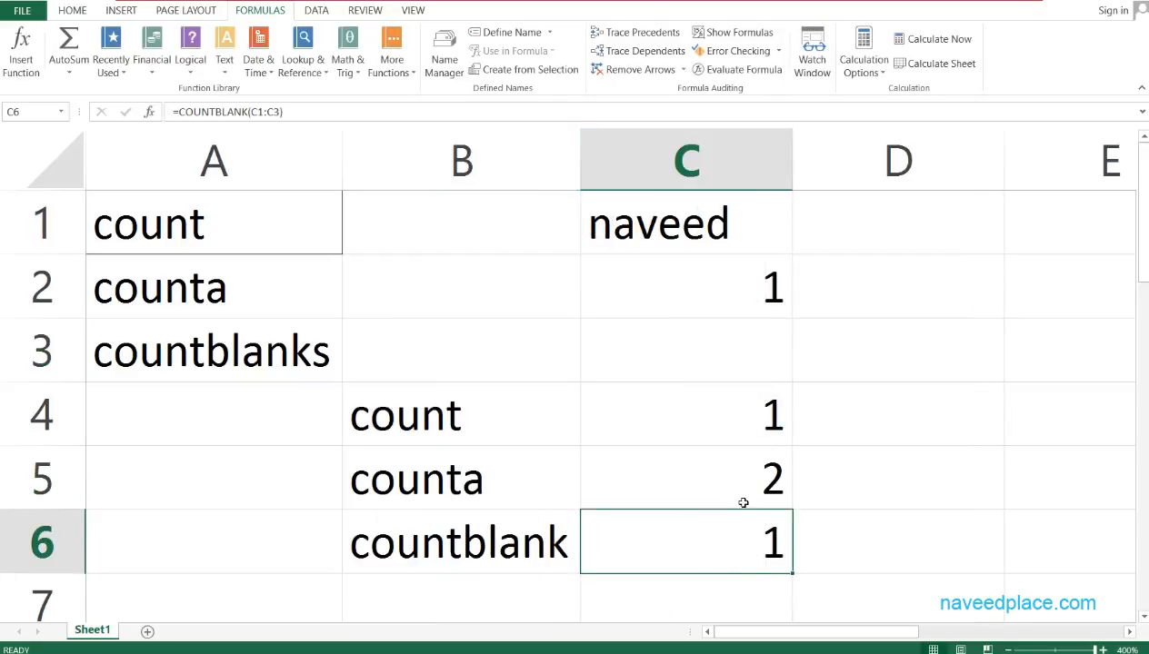
- Examine the blank cell C3 and the text in C1 against the count, counta and countblank labels in B4:B6
double_click(726, 354)
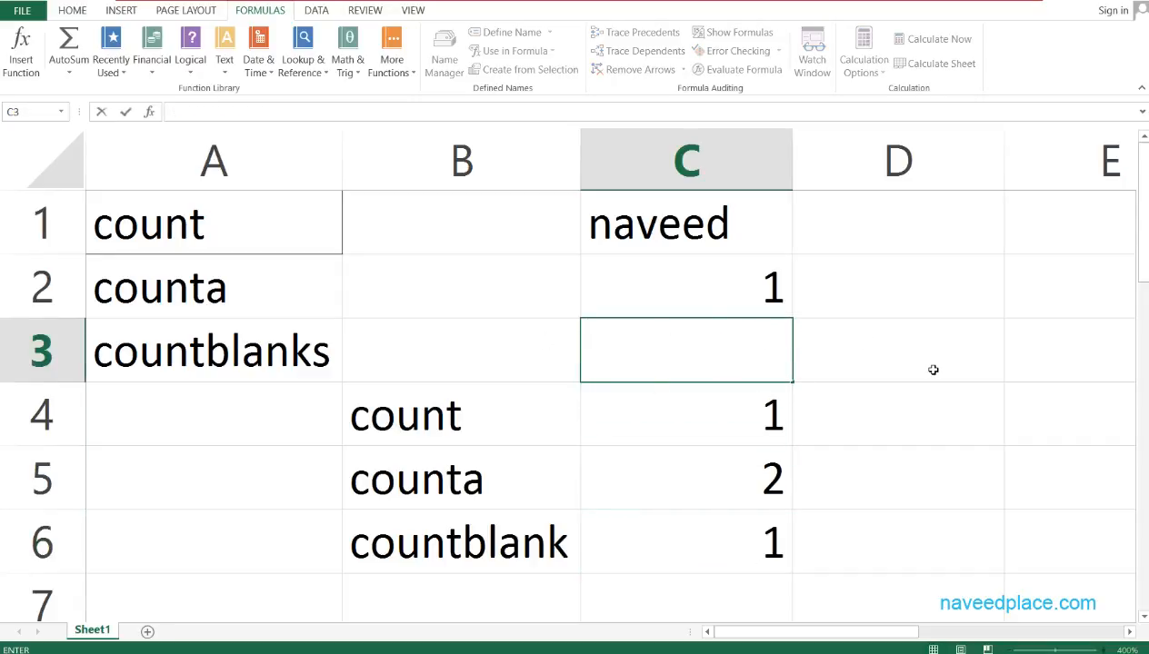
left_click(538, 405)
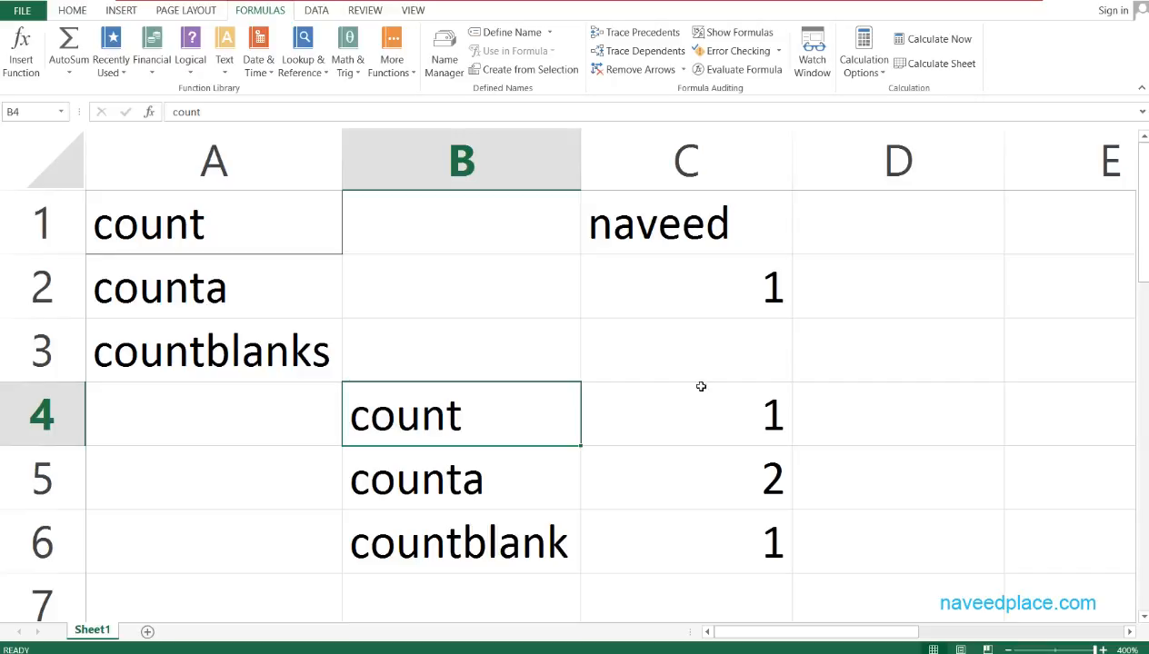
left_click(503, 479)
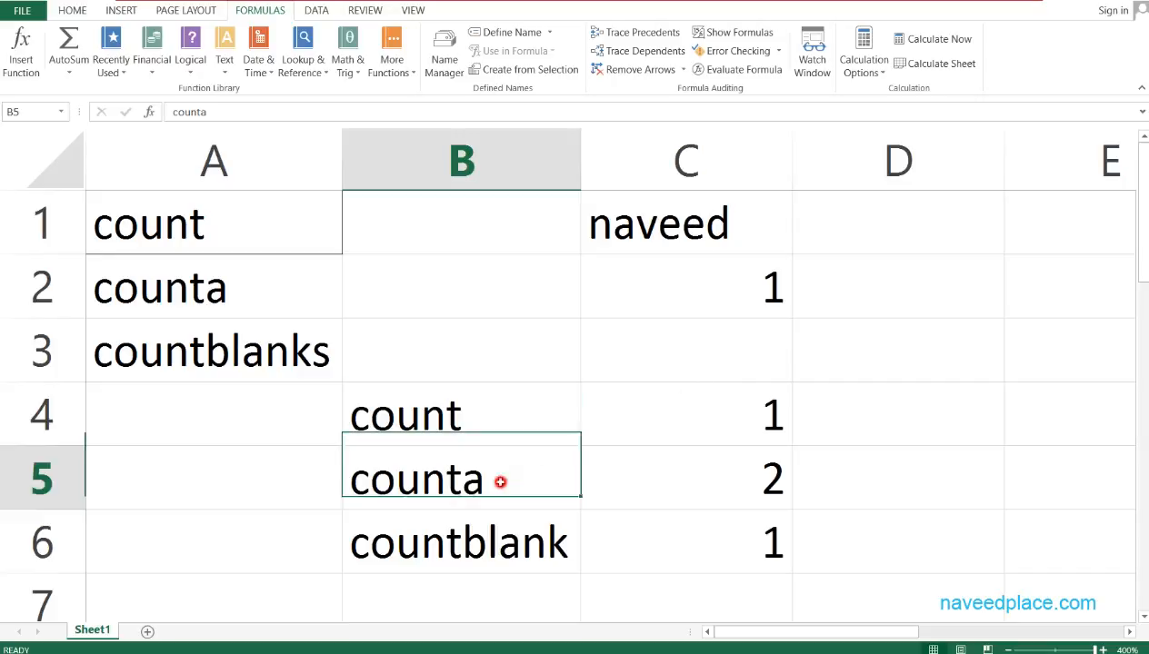
double_click(730, 230)
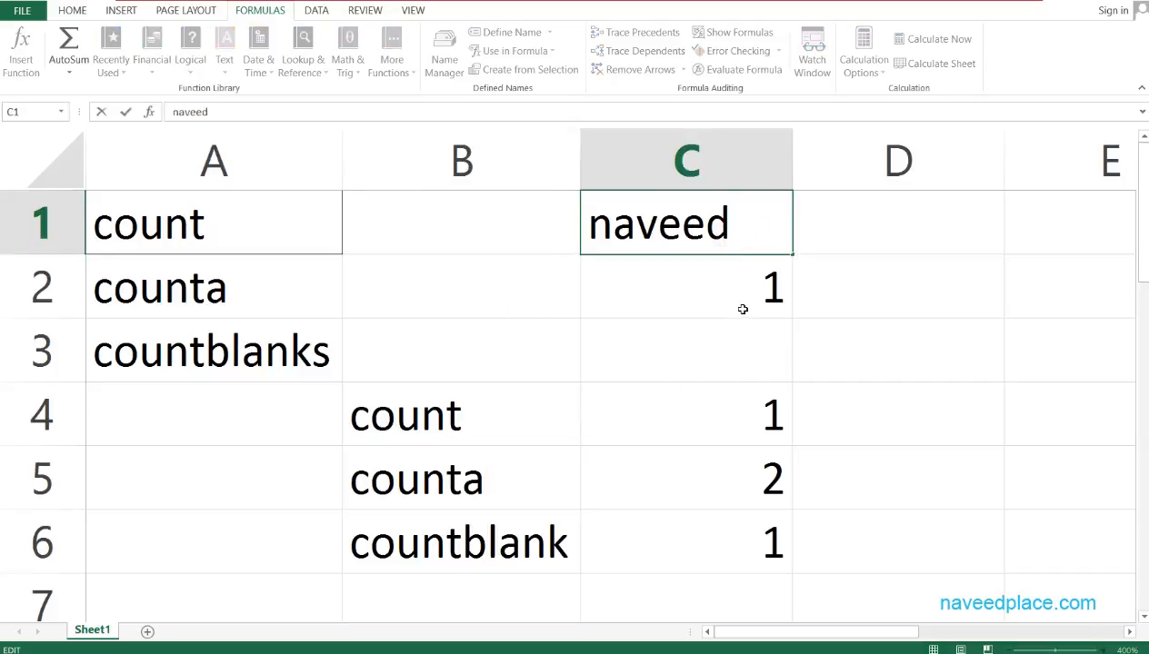
left_click(465, 562)
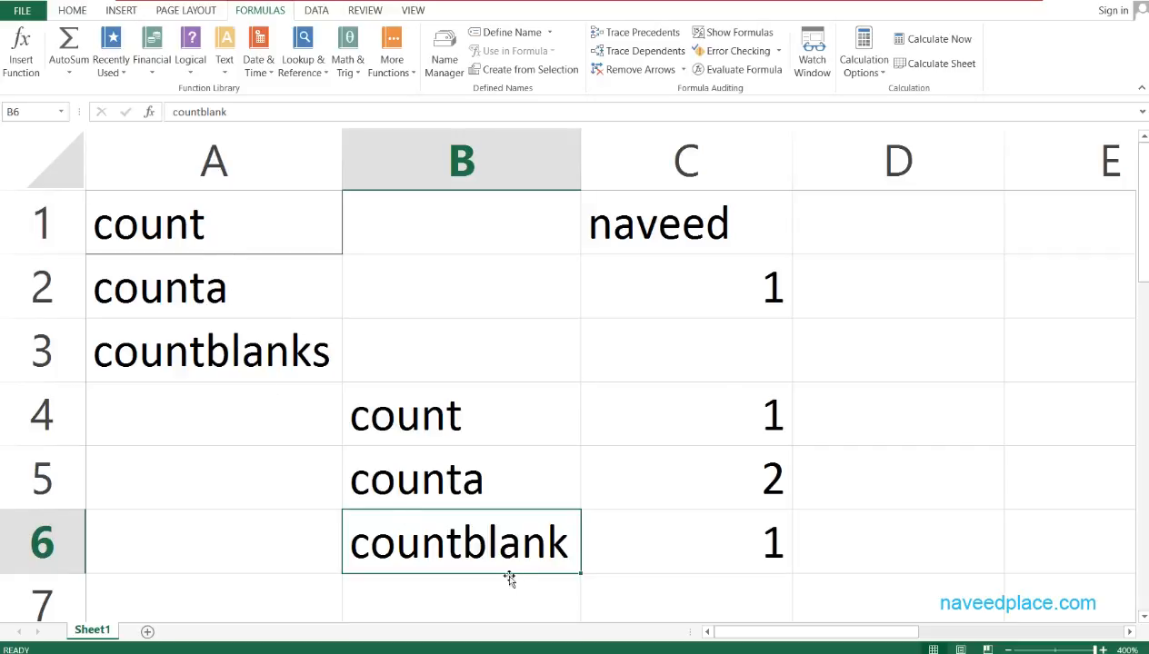
- Correct the label in cell A3 to countblank
double_click(332, 357)
key("BackSpace")
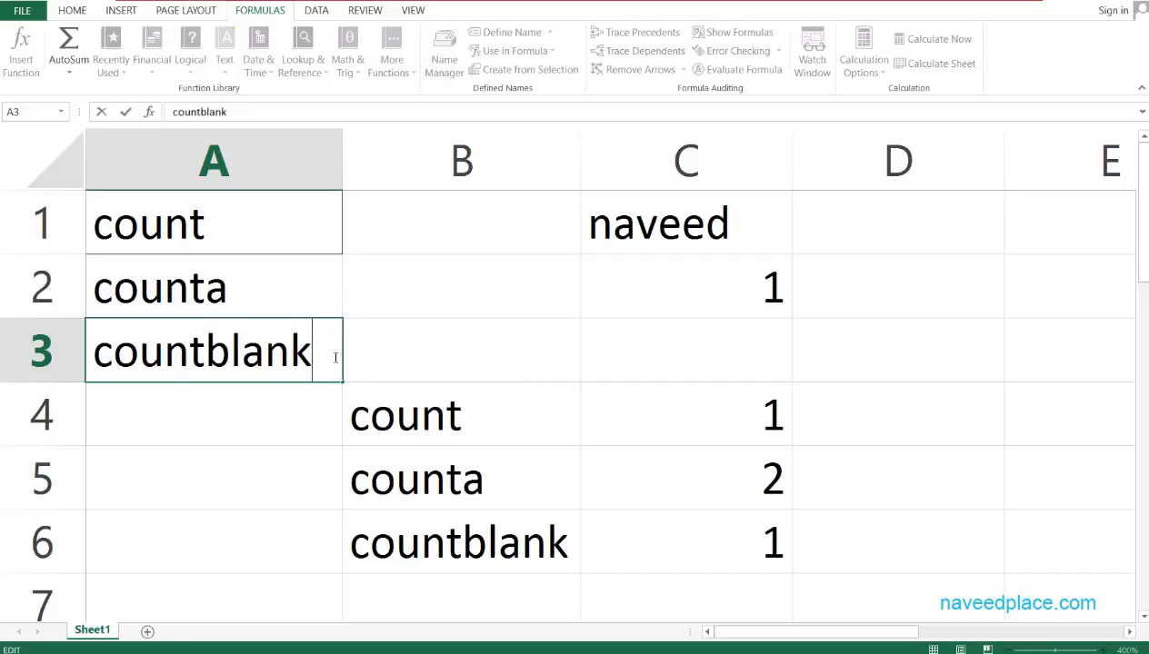
key("Return")
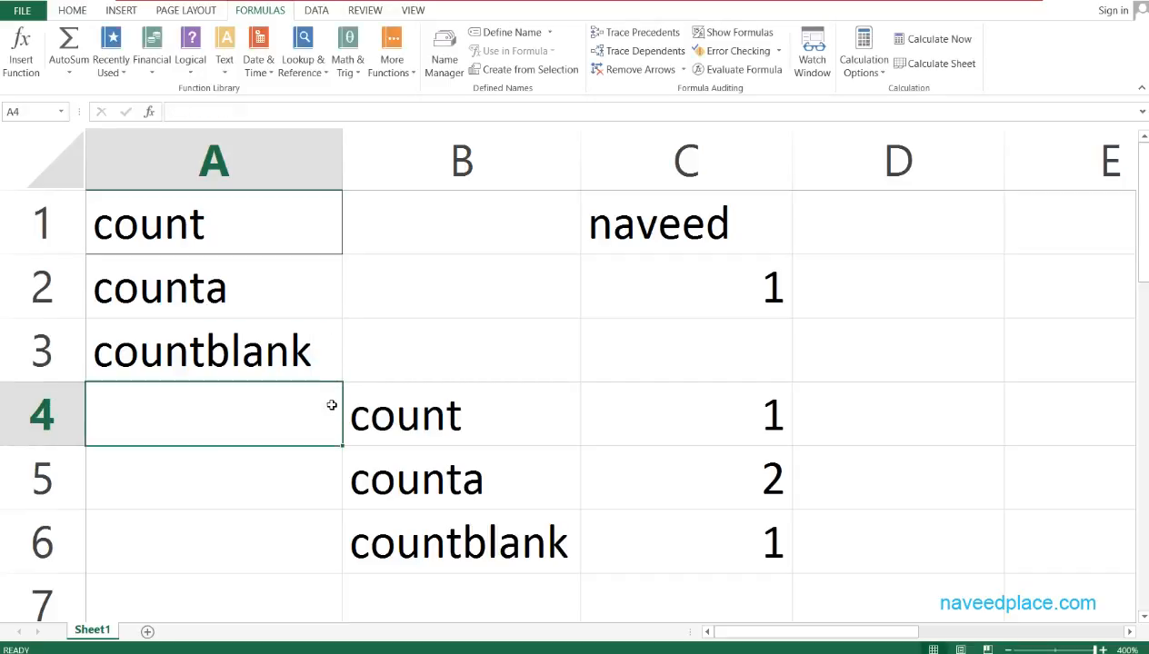